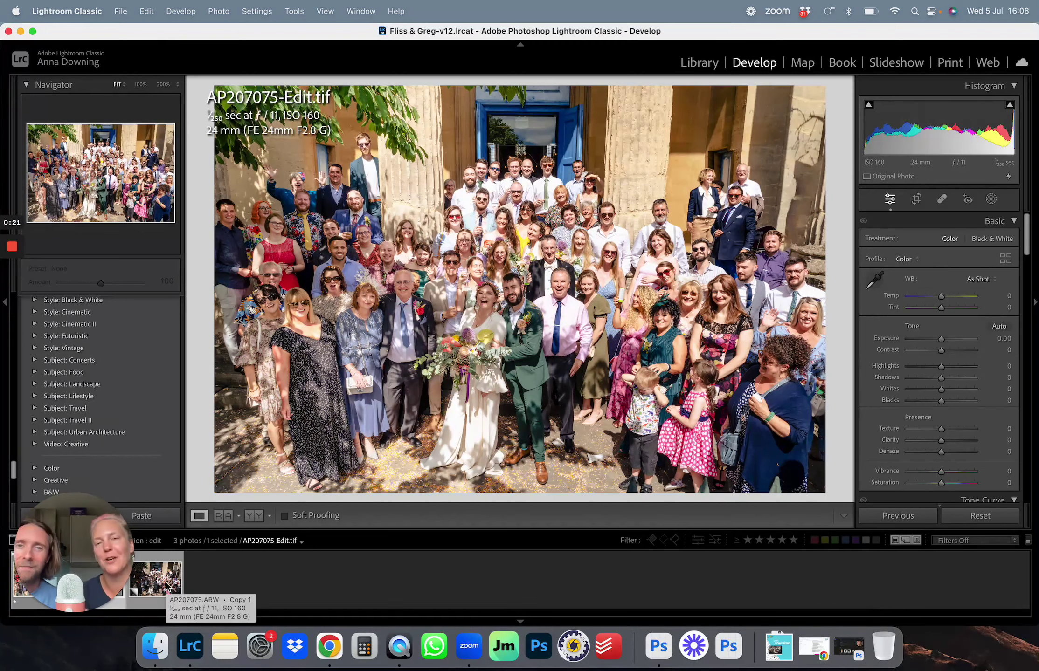
Show the unedited, dark virtual copy AP207075.ARW Copy 1 of the group photo
{"action": "left_click", "coordinate": [167, 586]}
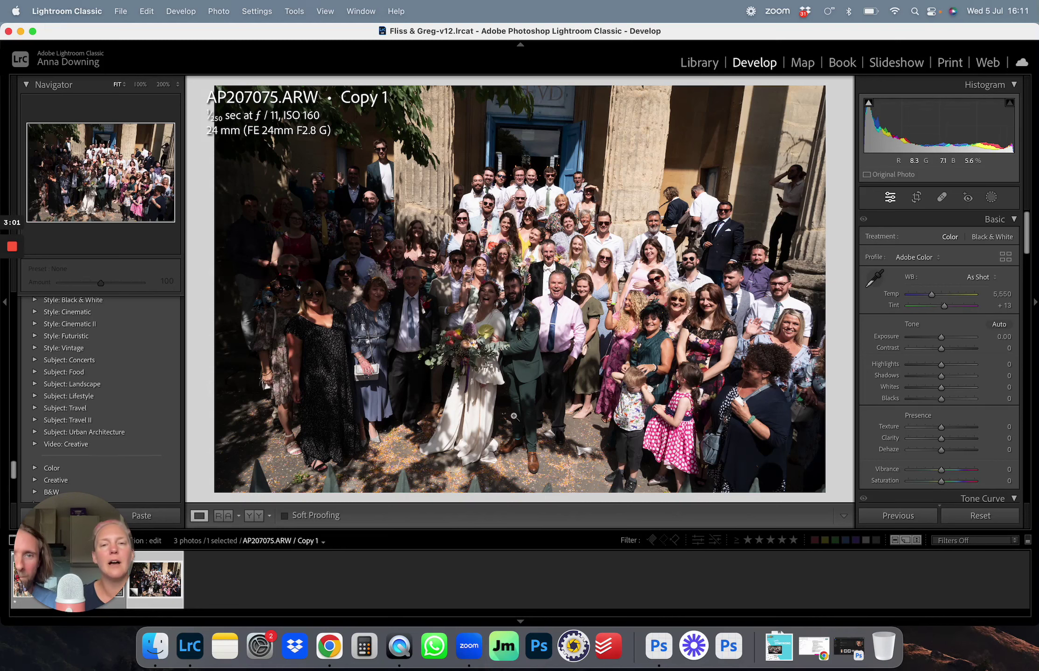
Step past AP207039.ARW to the edited AP207075-Edit.tif in the filmstrip
{"action": "key", "text": "Right"}
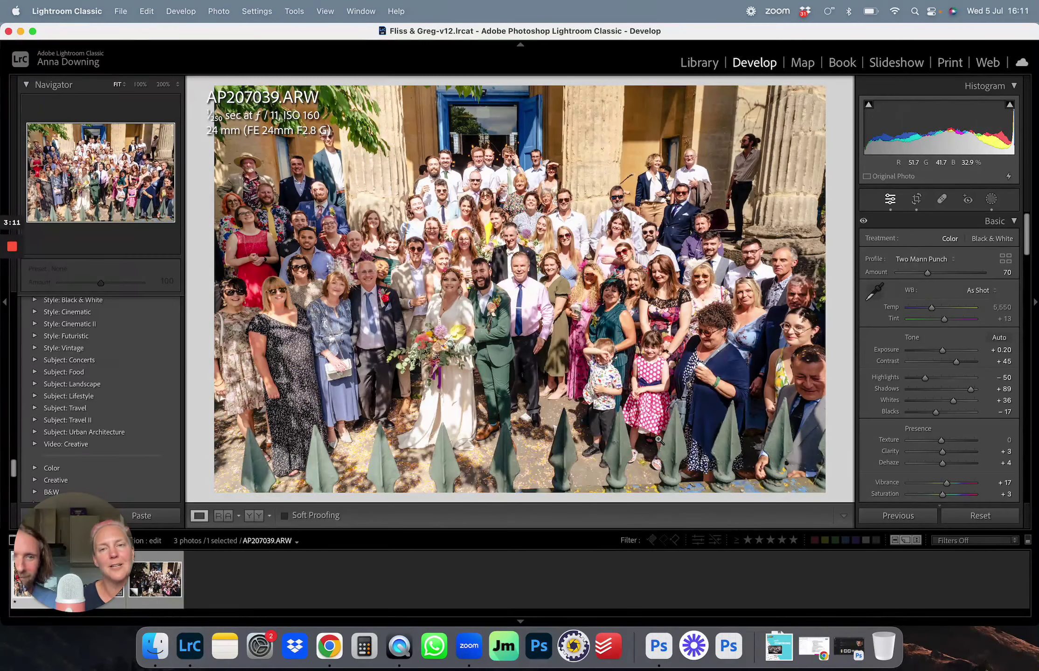
{"action": "key", "text": "Right"}
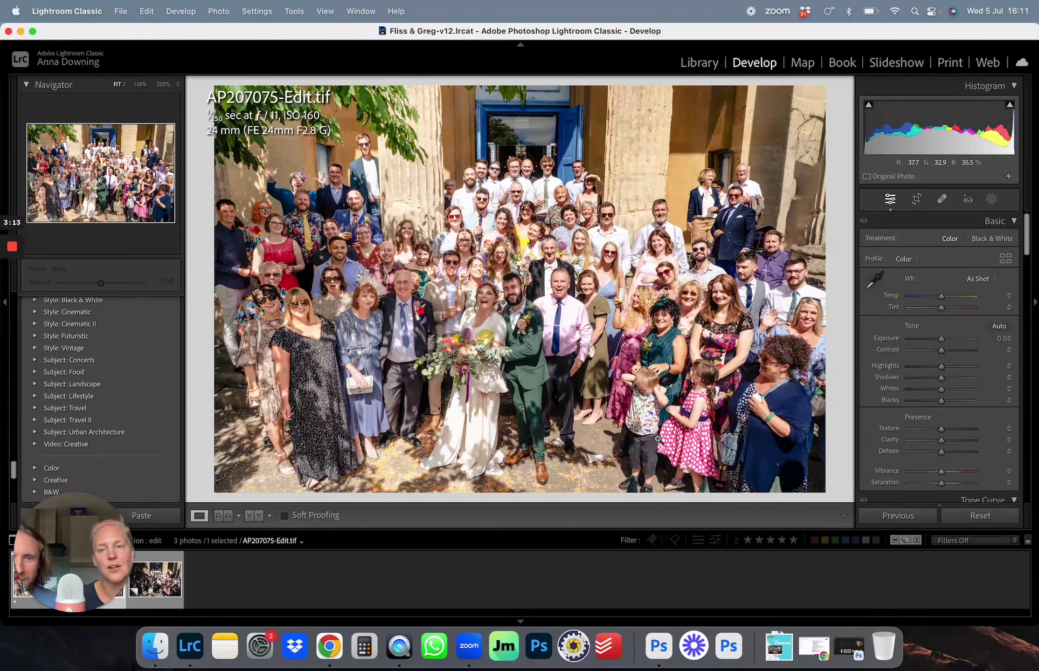
Move on to AP207075.ARW Copy 1, whose Basic tone settings are all still 0
{"action": "key", "text": "Right"}
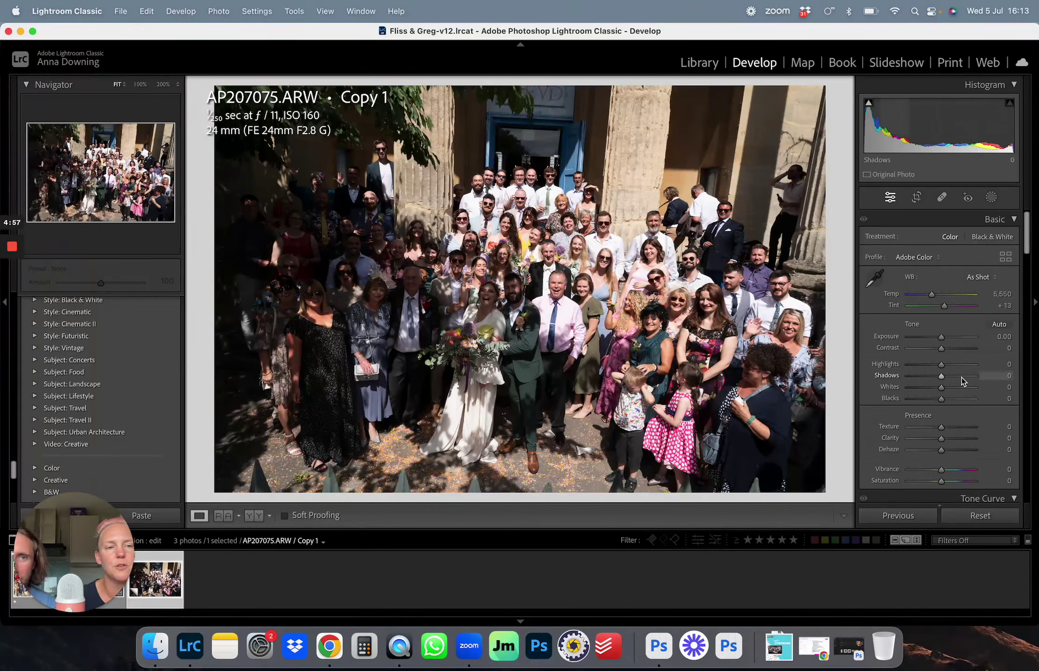
{"action": "left_click", "coordinate": [957, 337]}
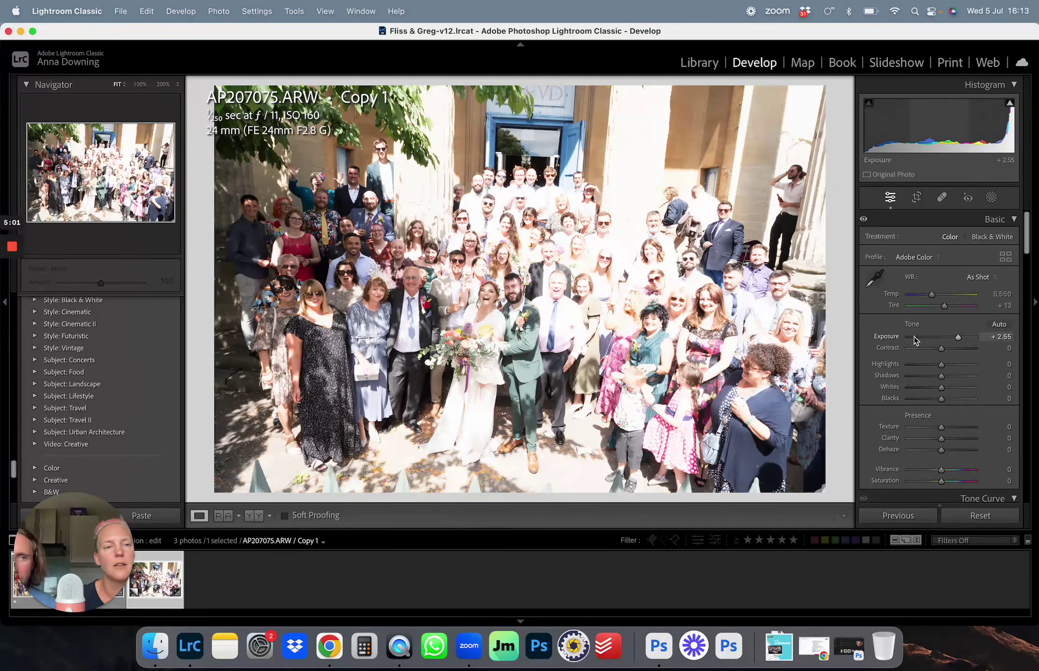
{"action": "double_click", "coordinate": [888, 338]}
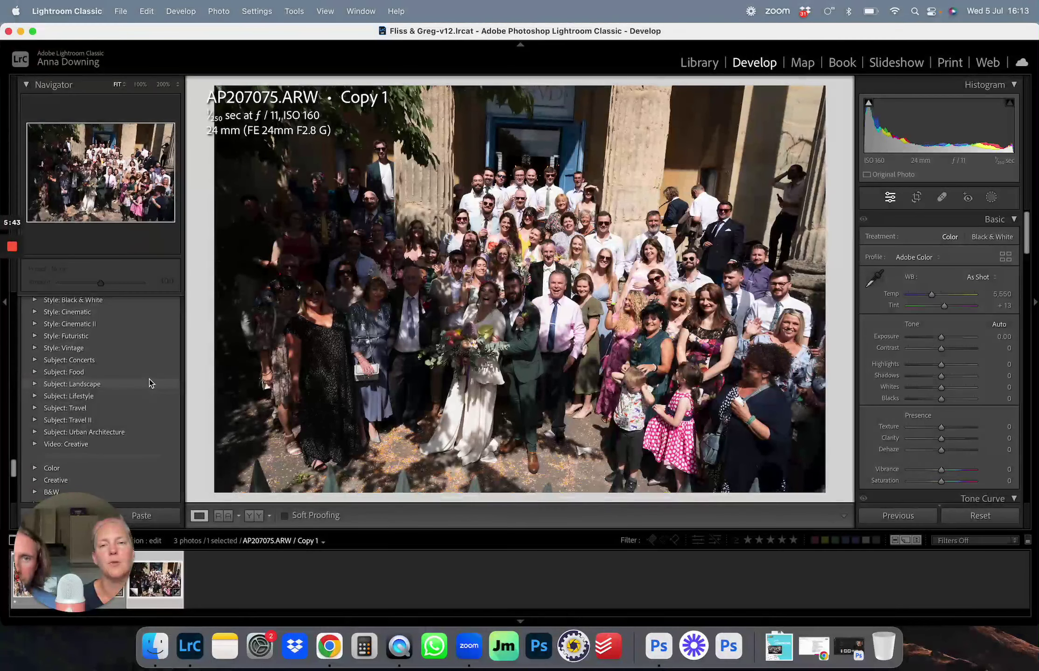
Apply the Two mann new 2 preset to the Copy 1 photo
{"action": "scroll", "coordinate": [149, 380], "scroll_direction": "down", "scroll_amount": 2}
{"action": "scroll", "coordinate": [149, 380], "scroll_direction": "up", "scroll_amount": 1}
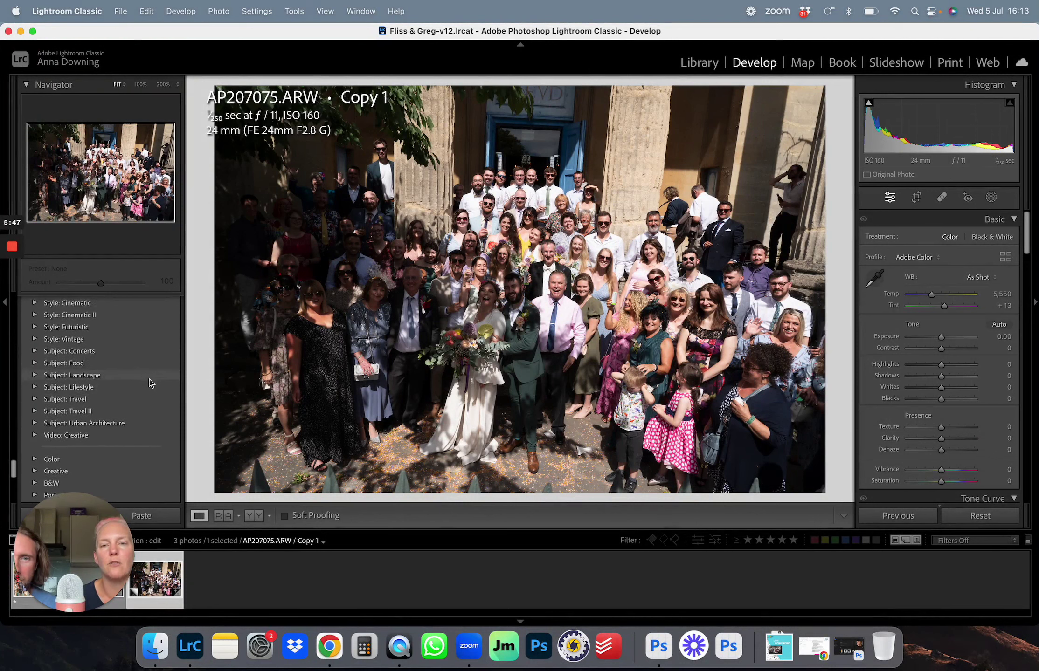
{"action": "scroll", "coordinate": [149, 379], "scroll_direction": "down", "scroll_amount": 8}
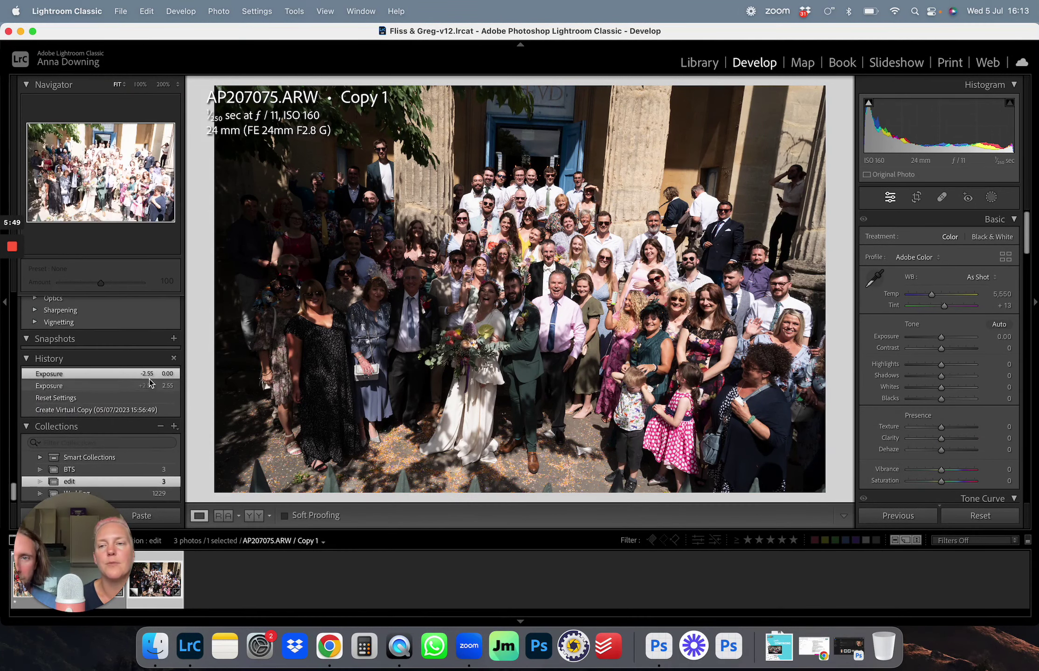
{"action": "scroll", "coordinate": [150, 382], "scroll_direction": "up", "scroll_amount": 6}
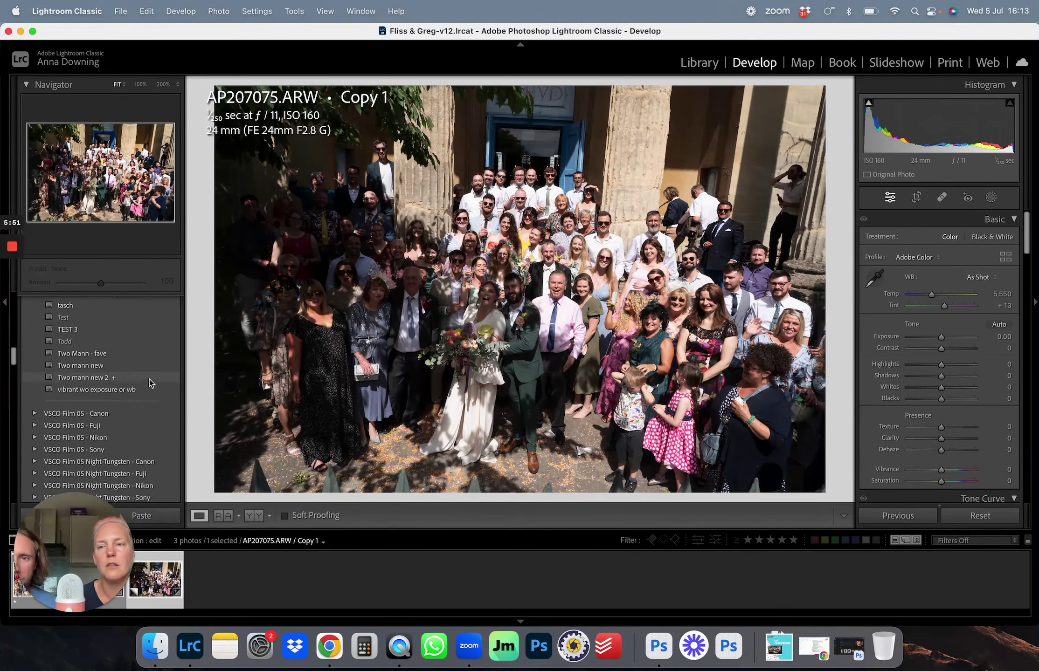
{"action": "scroll", "coordinate": [145, 397], "scroll_direction": "up", "scroll_amount": 3}
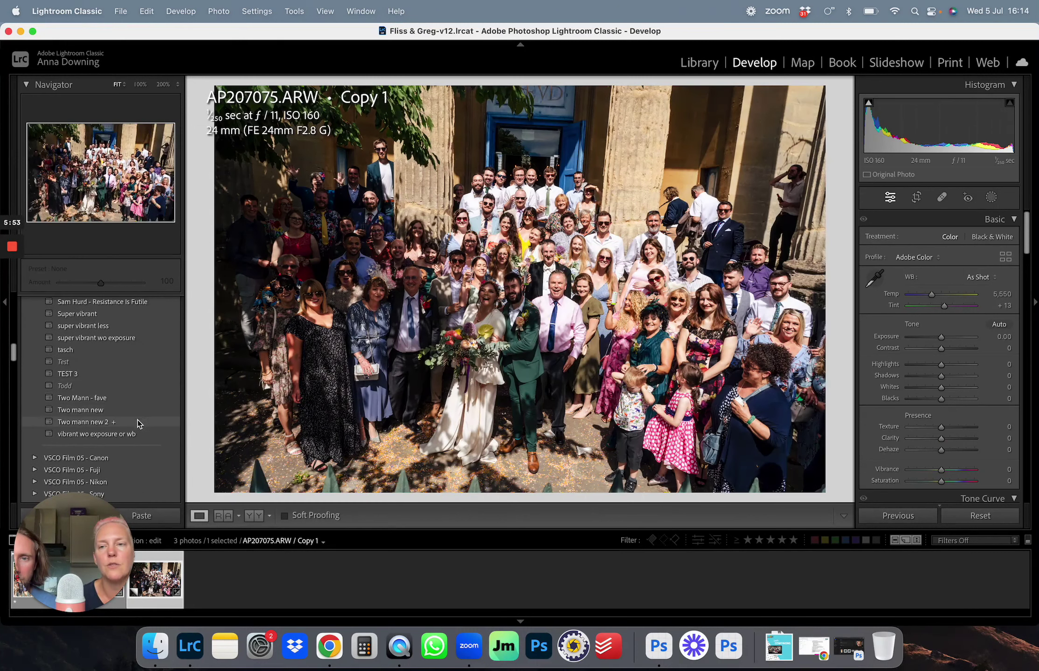
{"action": "left_click", "coordinate": [138, 422]}
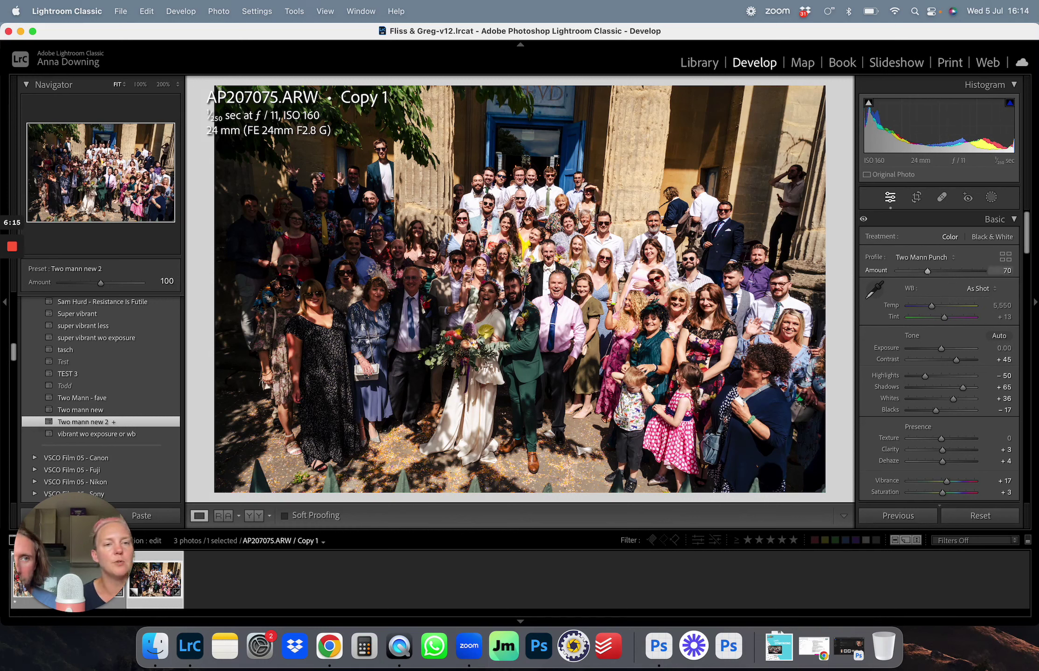
Raise the profile amount from 70 to 149, Shadows to +99 and Highlights to -83
{"action": "mouse_move", "coordinate": [928, 272]}
{"action": "left_mouse_down"}
{"action": "mouse_move", "coordinate": [979, 271]}
{"action": "mouse_move", "coordinate": [929, 275]}
{"action": "left_mouse_up"}
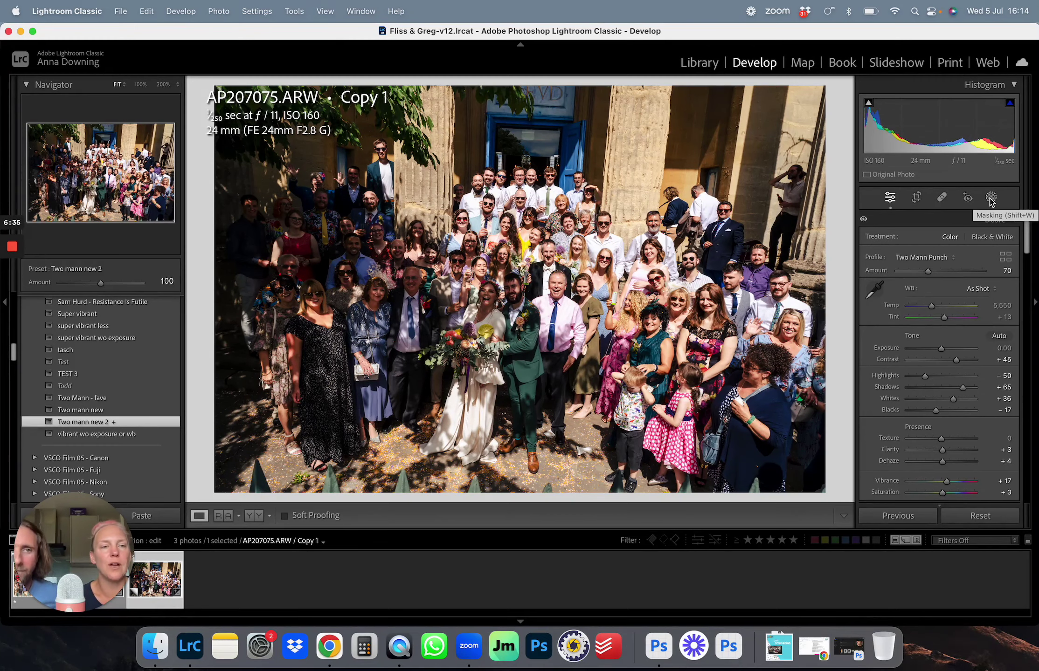
{"action": "left_click", "coordinate": [970, 388]}
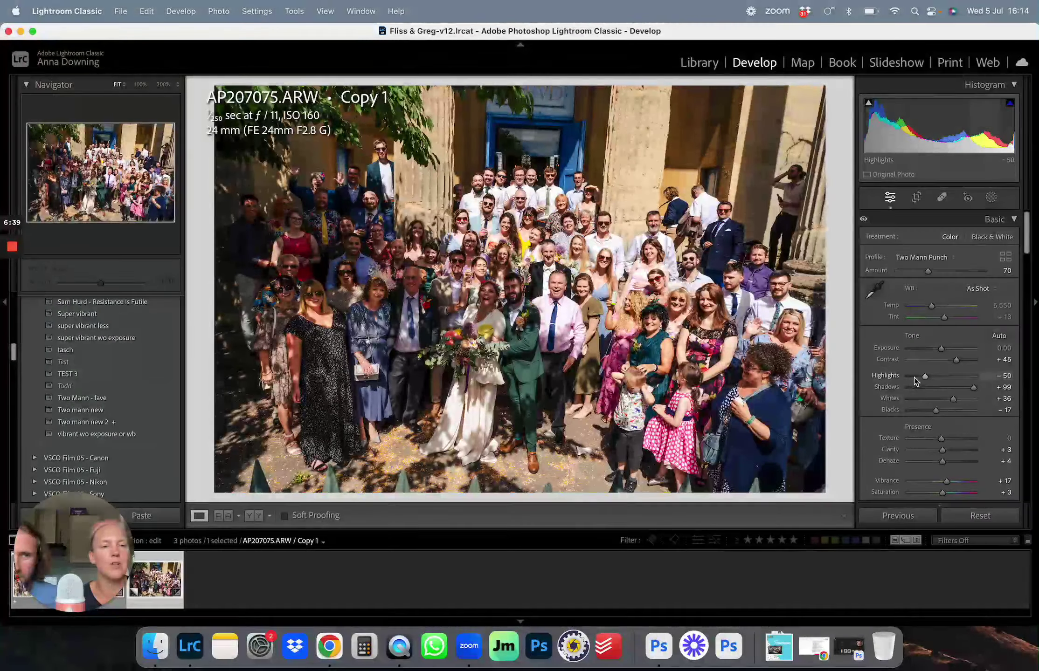
{"action": "left_click", "coordinate": [914, 376]}
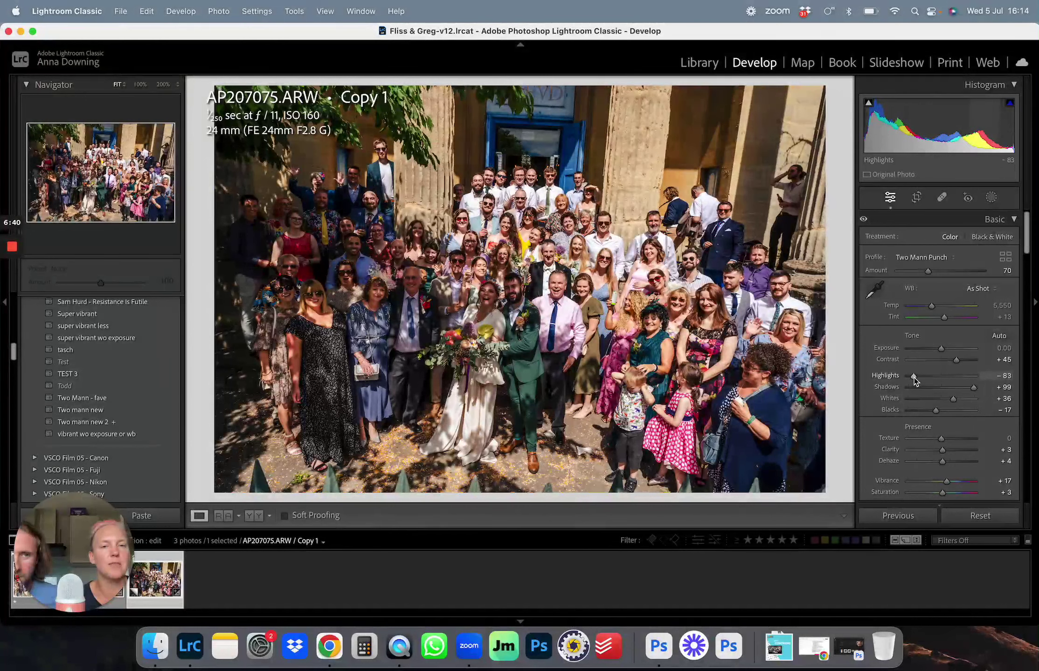
Add a linear gradient over the shaded left side with Exposure 1.11, Shadows 100, Contrast 19
{"action": "left_click", "coordinate": [991, 199]}
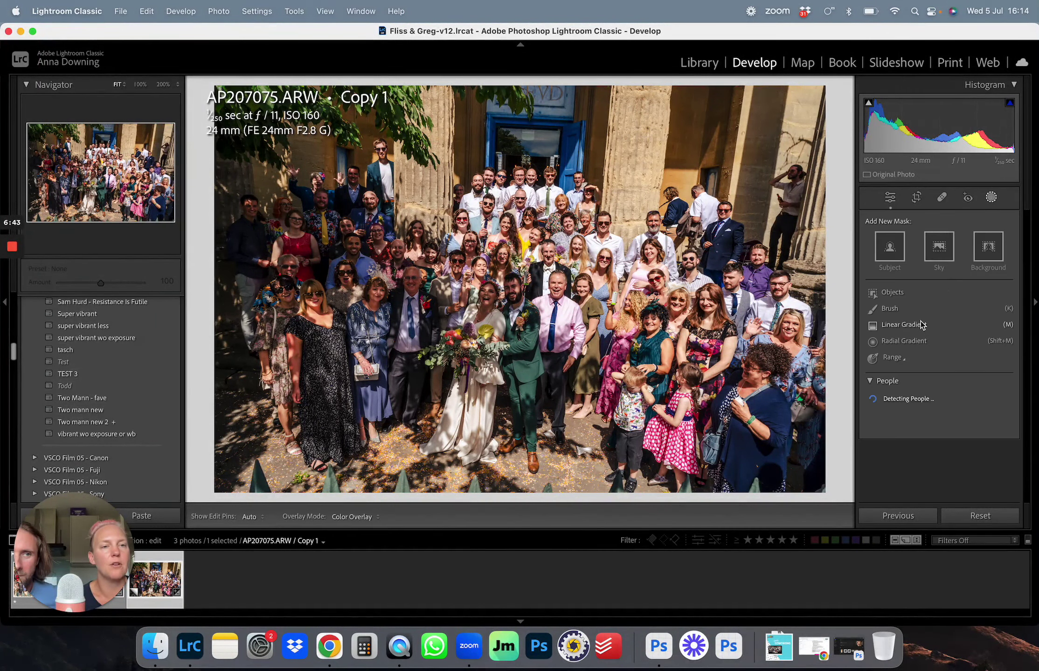
{"action": "left_click", "coordinate": [921, 326]}
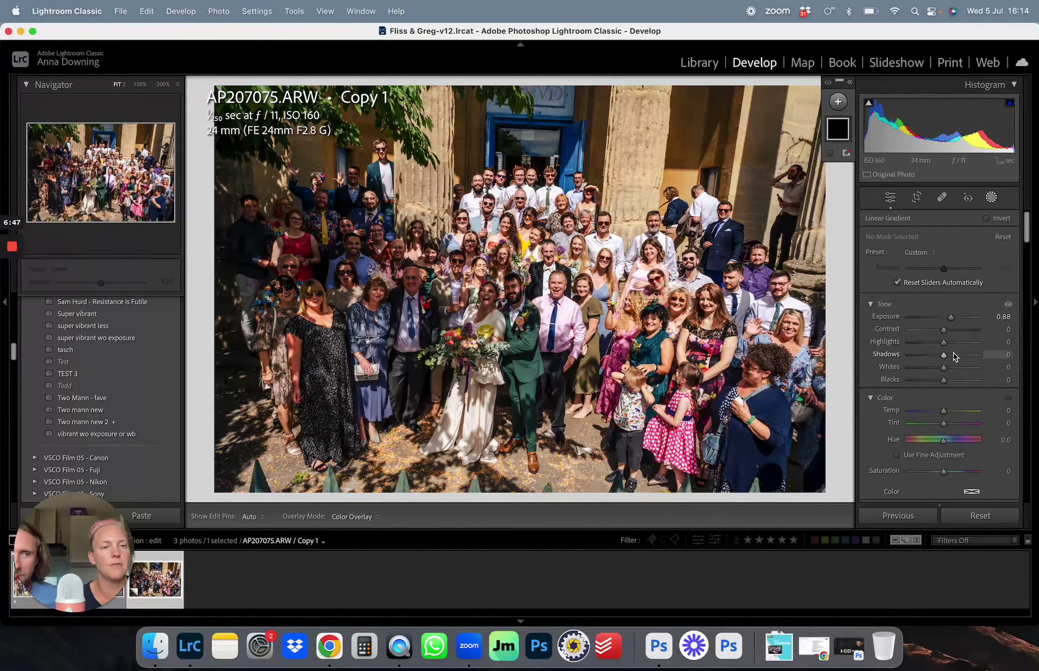
{"action": "left_click_drag", "start_coordinate": [216, 291], "coordinate": [578, 294]}
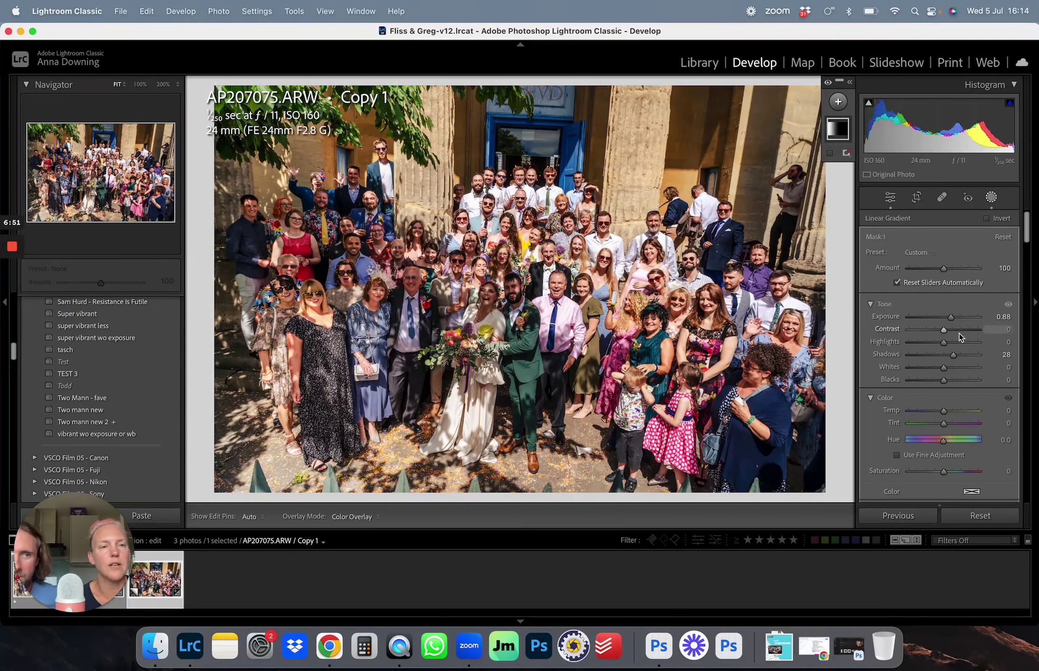
{"action": "left_click", "coordinate": [976, 355]}
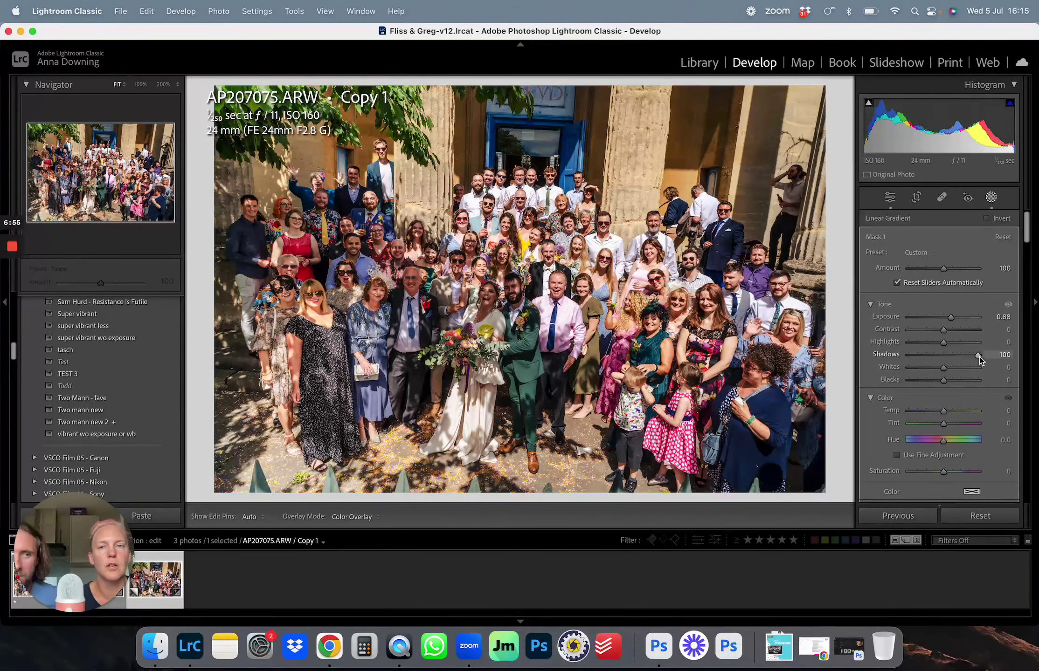
{"action": "left_click_drag", "start_coordinate": [951, 320], "coordinate": [953, 320]}
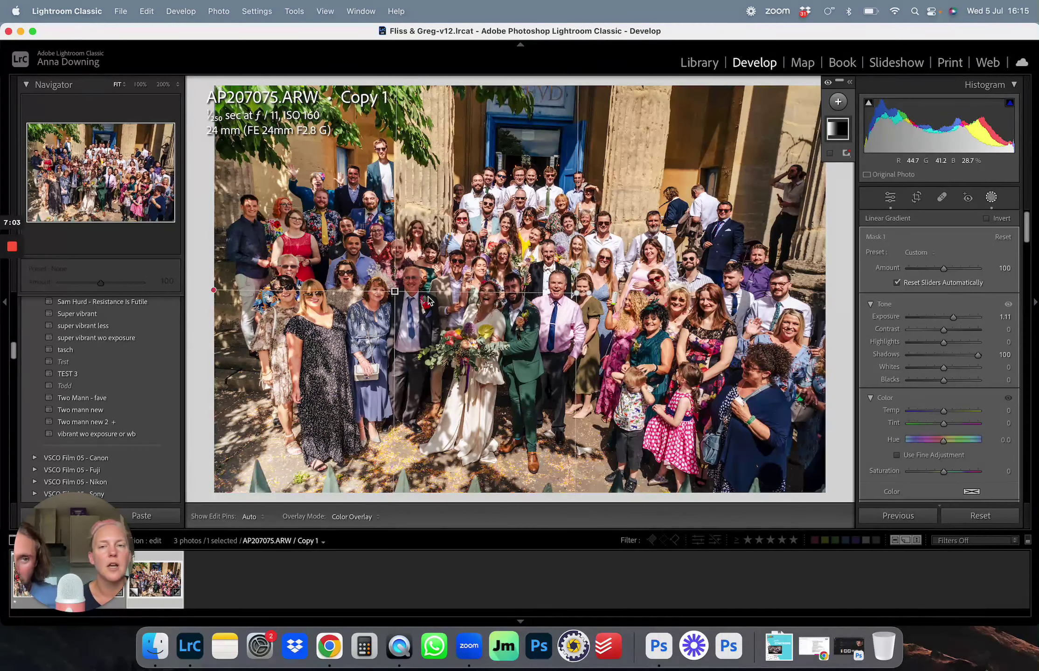
{"action": "left_click_drag", "start_coordinate": [397, 295], "coordinate": [537, 333]}
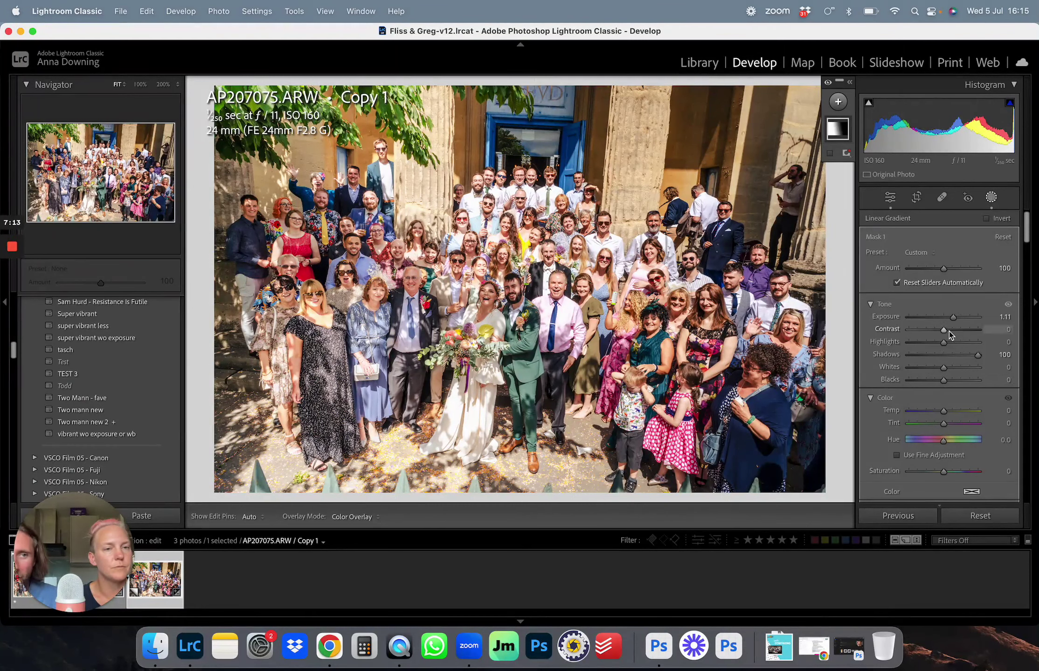
{"action": "mouse_move", "coordinate": [947, 331]}
{"action": "left_mouse_down"}
{"action": "mouse_move", "coordinate": [972, 332]}
{"action": "mouse_move", "coordinate": [950, 333]}
{"action": "left_mouse_up"}
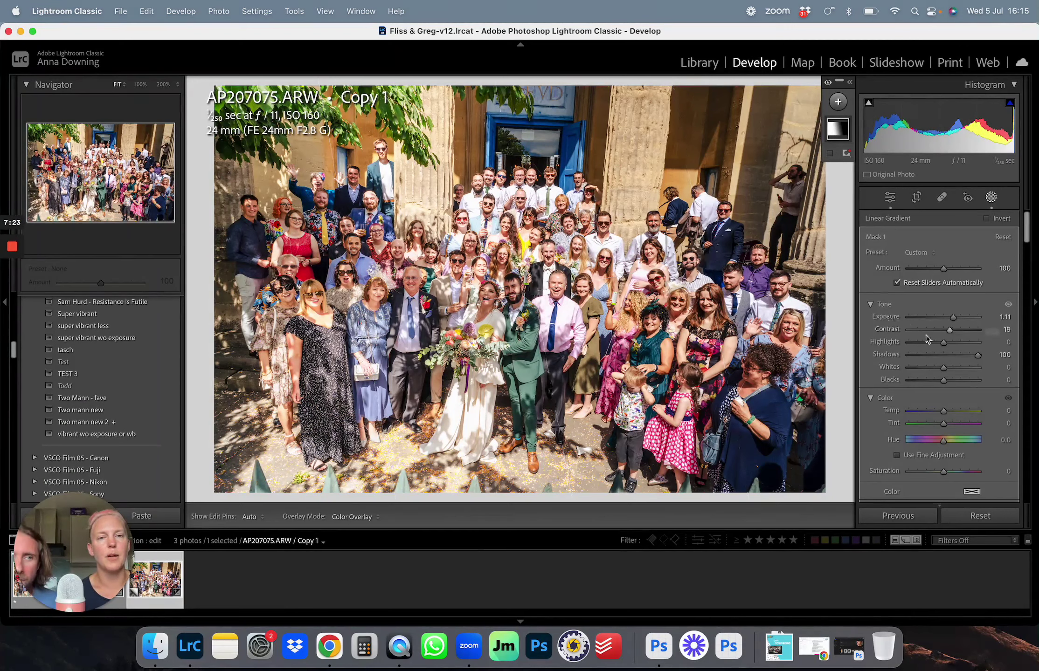
Add a brush mask with Exposure 1.40 and Highlights -48 over the shaded area
{"action": "left_click", "coordinate": [838, 102]}
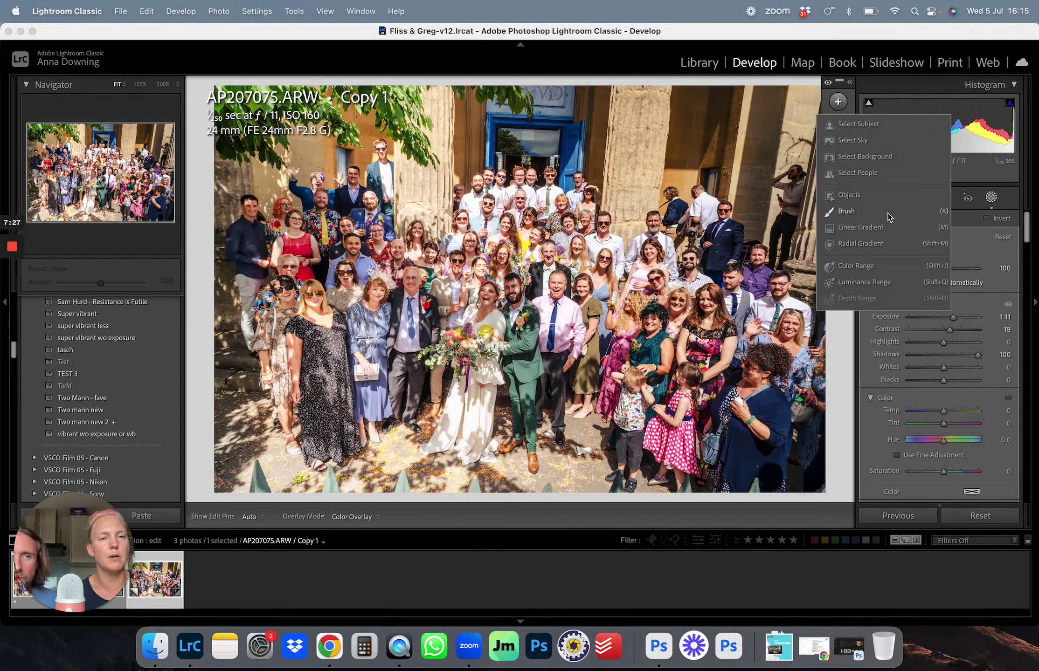
{"action": "left_click", "coordinate": [846, 211]}
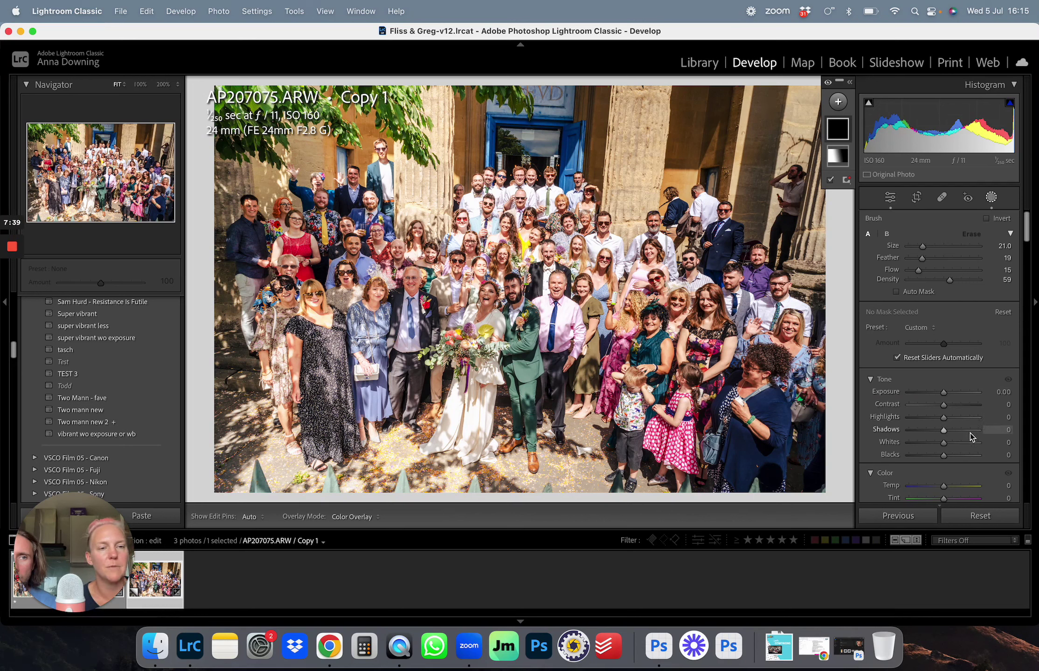
{"action": "scroll", "coordinate": [471, 346], "scroll_direction": "down", "scroll_amount": 3}
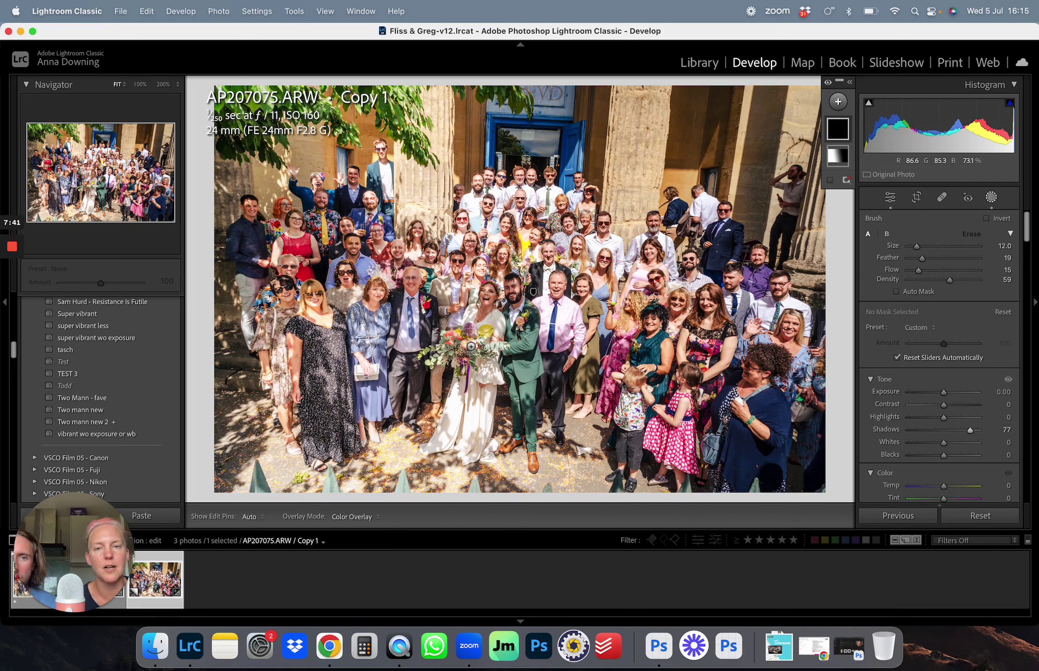
{"action": "key", "text": "h"}
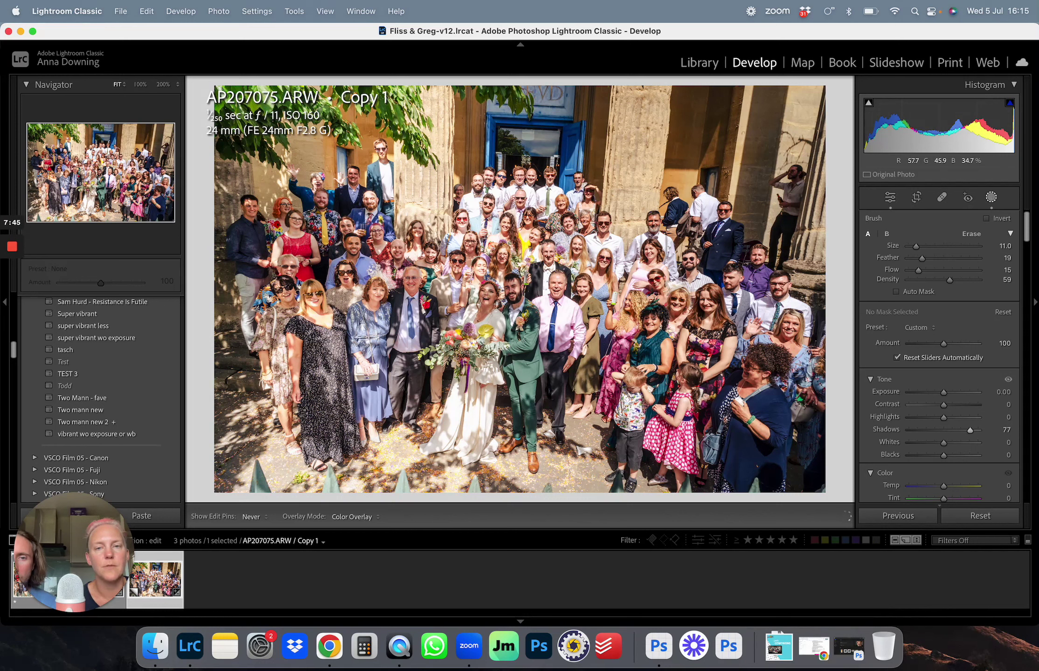
{"action": "key", "text": "h"}
{"action": "scroll", "coordinate": [978, 397], "scroll_direction": "up", "scroll_amount": 4}
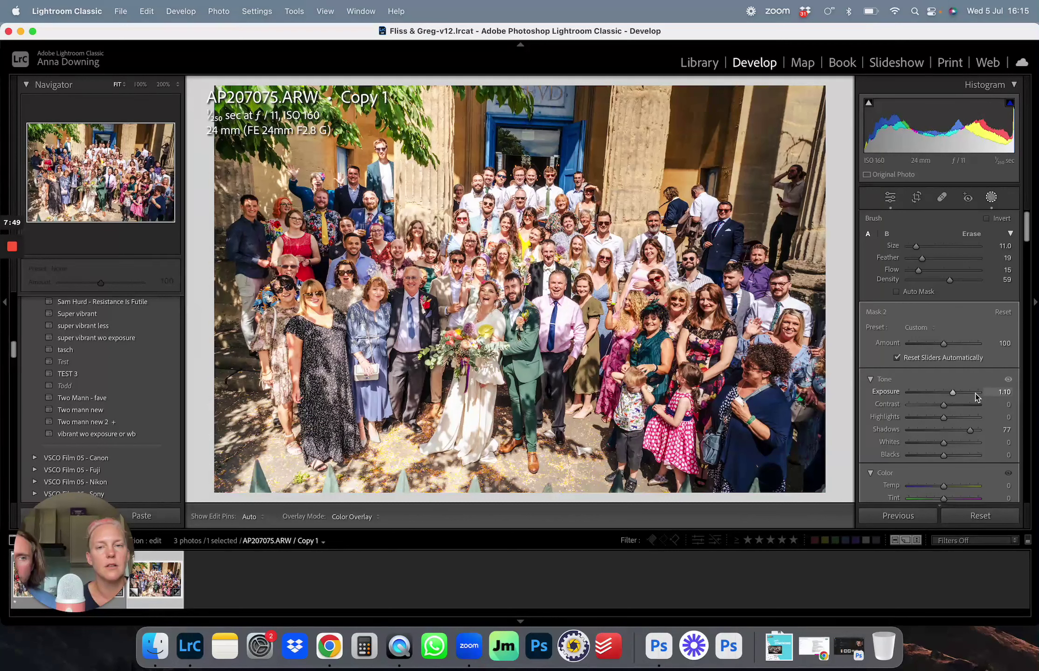
{"action": "scroll", "coordinate": [974, 394], "scroll_direction": "up", "scroll_amount": 5}
{"action": "left_click", "coordinate": [927, 417]}
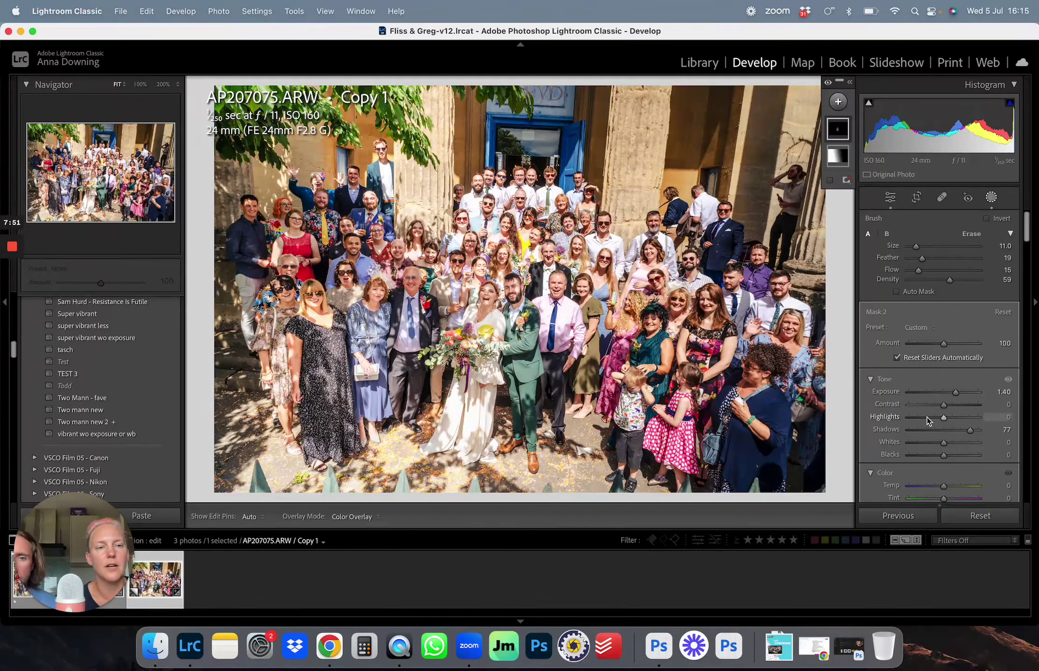
{"action": "key", "text": "h"}
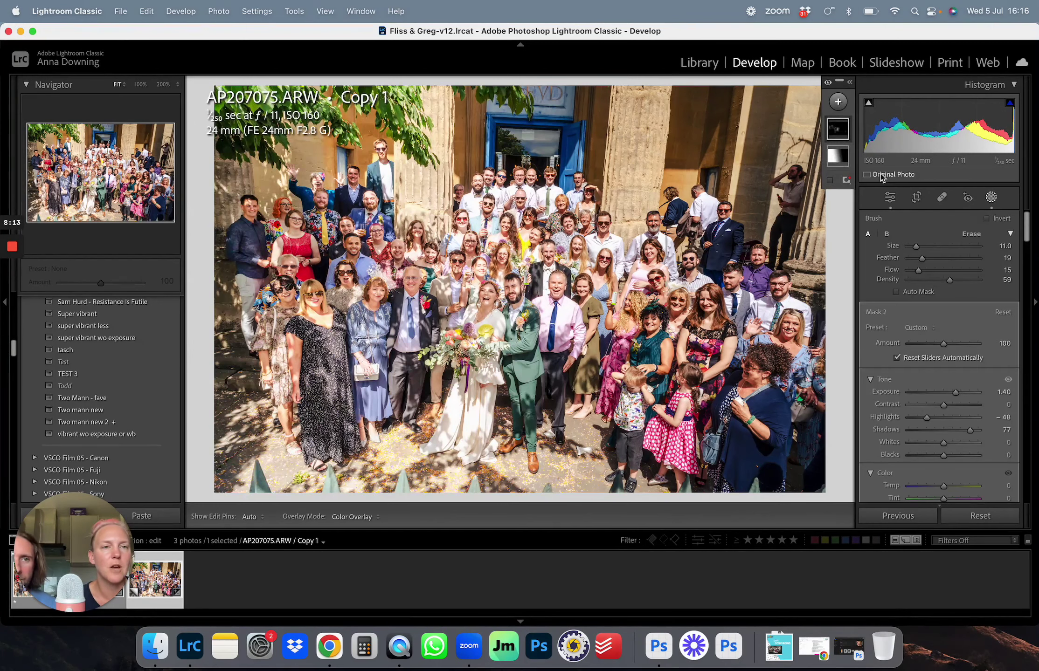
Lower Mask 1's Shadows, then paint a brush mask with Exposure -0.64 and Highlights -40
{"action": "left_click", "coordinate": [838, 156]}
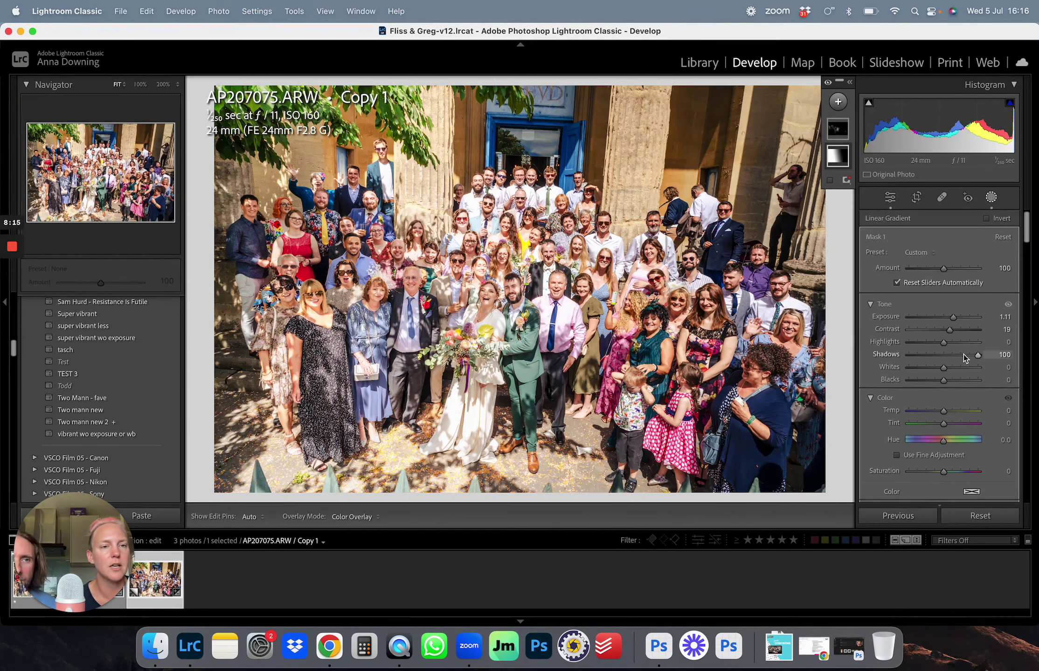
{"action": "left_click_drag", "start_coordinate": [977, 358], "coordinate": [956, 322]}
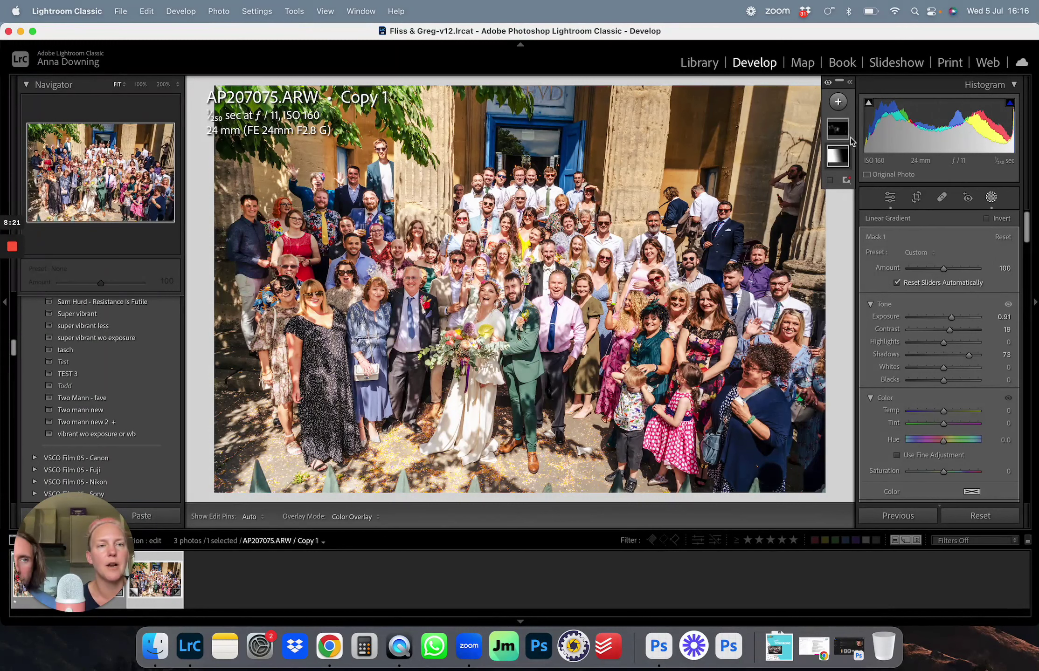
{"action": "left_click", "coordinate": [838, 101]}
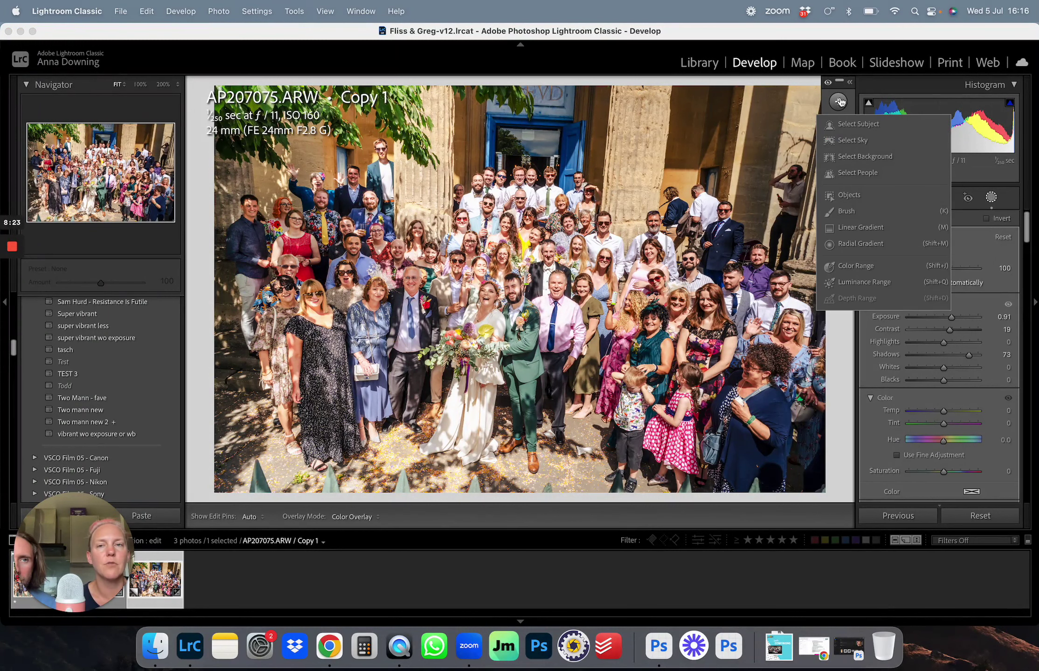
{"action": "left_click", "coordinate": [881, 211]}
{"action": "left_click_drag", "start_coordinate": [943, 393], "coordinate": [938, 394]}
{"action": "key", "text": "h"}
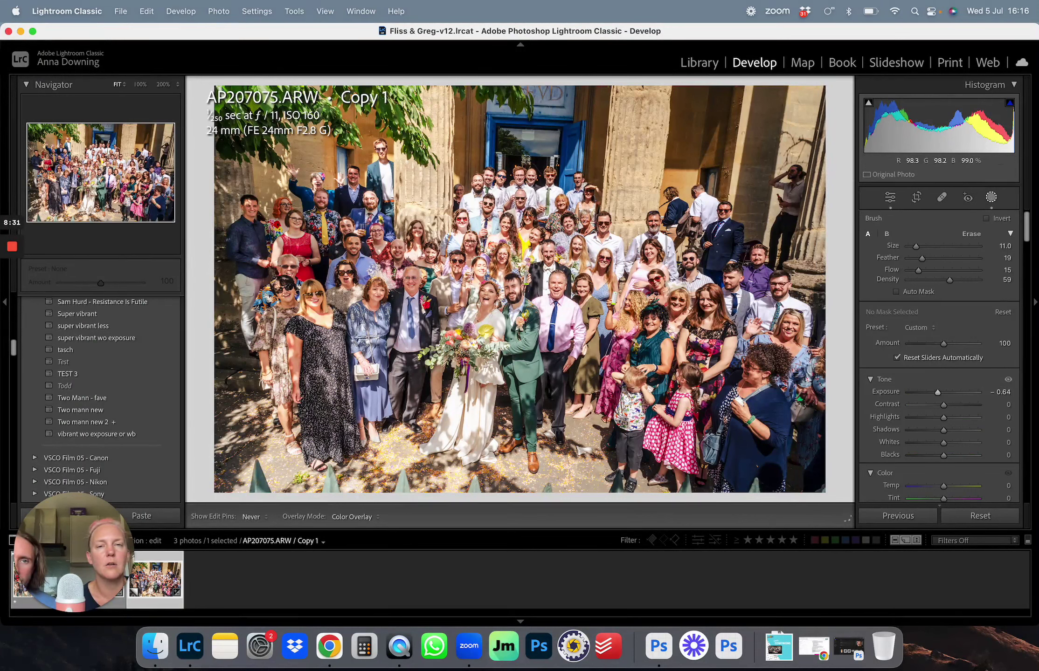
{"action": "left_click_drag", "start_coordinate": [561, 183], "coordinate": [588, 176]}
{"action": "left_click_drag", "start_coordinate": [944, 417], "coordinate": [930, 419]}
Leave masking and flip between the masked Copy 1 and AP207075-Edit.tif
{"action": "key", "text": "h"}
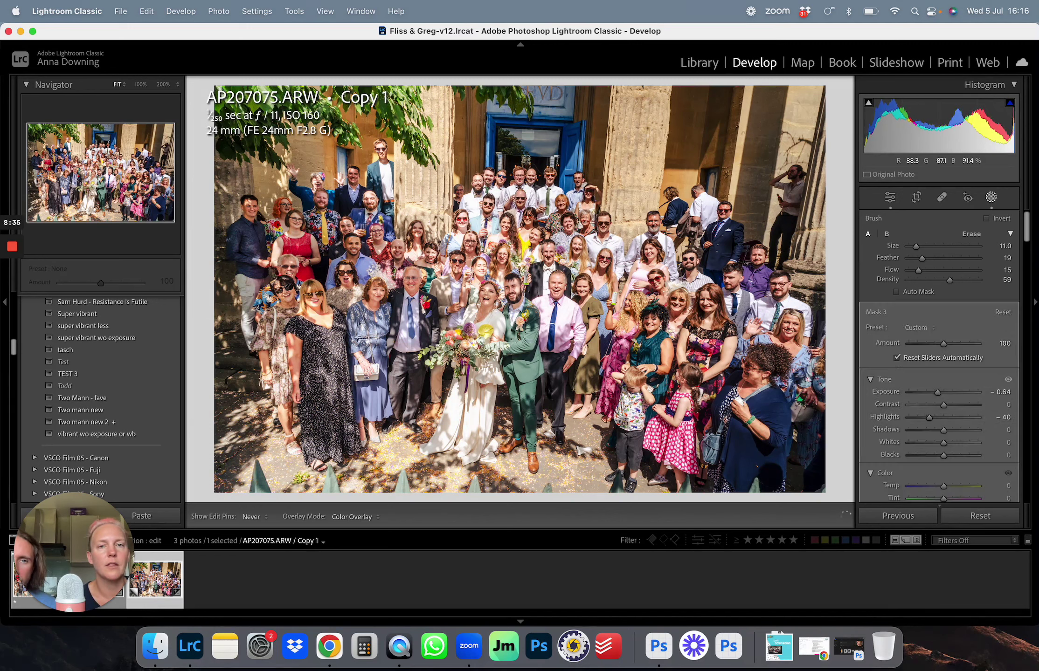
{"action": "key", "text": "h"}
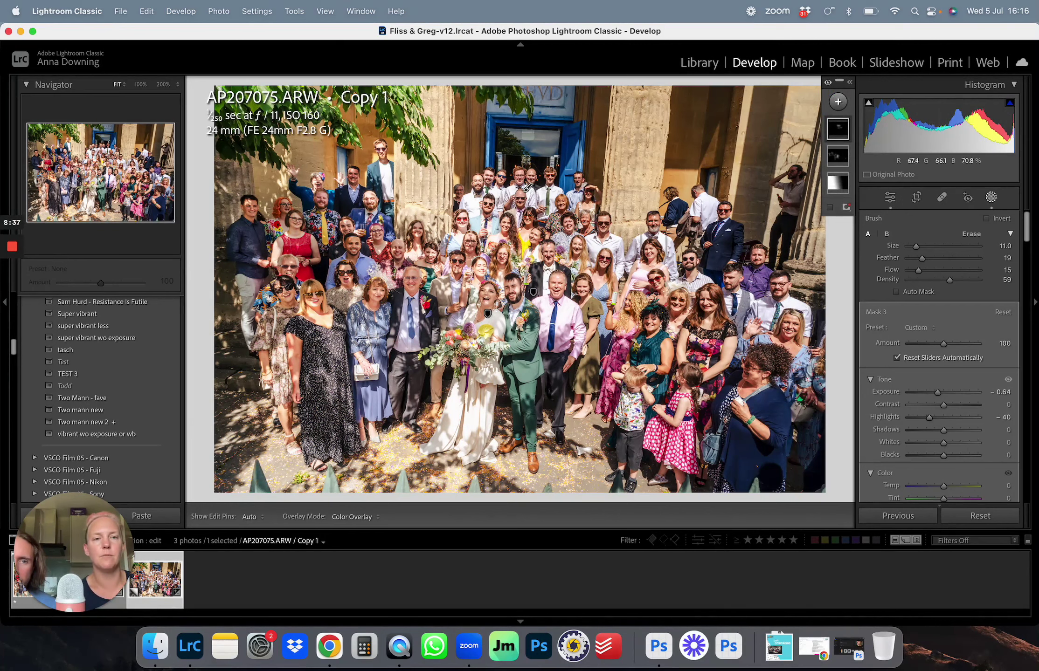
{"action": "left_click", "coordinate": [256, 593]}
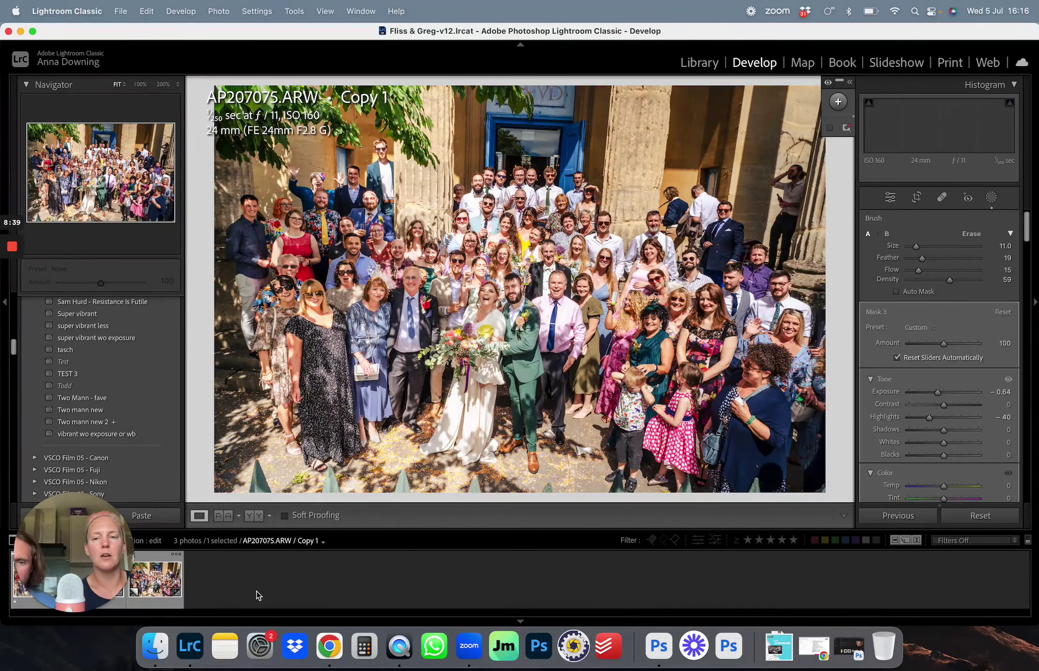
{"action": "left_click", "coordinate": [159, 583]}
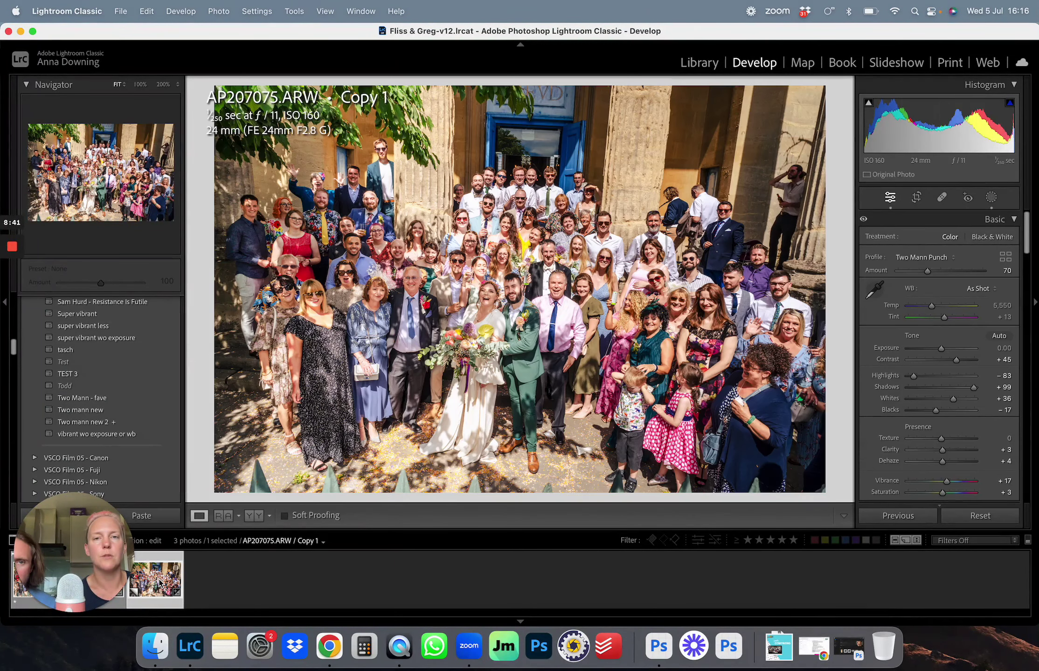
{"action": "left_click", "coordinate": [160, 583]}
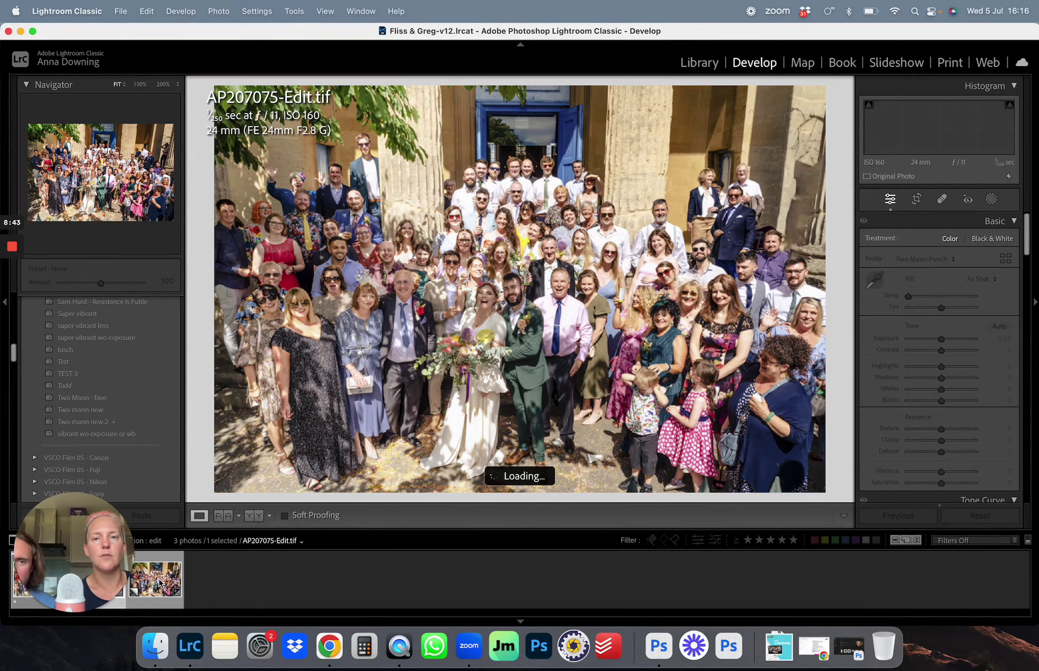
{"action": "left_click", "coordinate": [160, 583]}
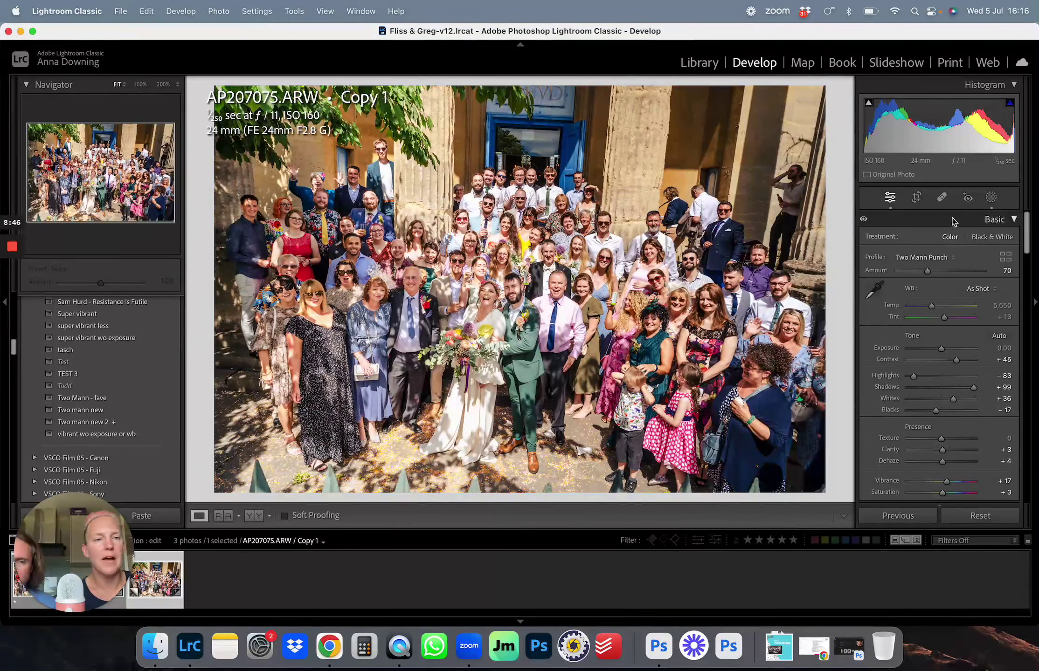
Straighten Copy 1 by -2.86° and apply the crop
{"action": "left_click", "coordinate": [916, 197]}
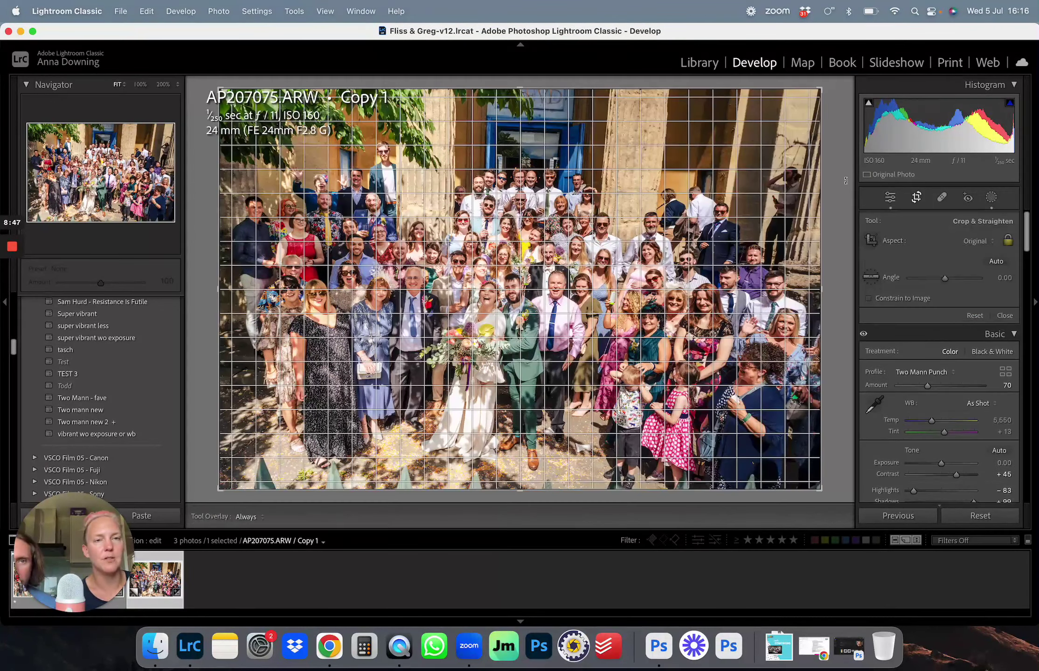
{"action": "left_click_drag", "start_coordinate": [845, 180], "coordinate": [840, 165]}
{"action": "key", "text": "Return"}
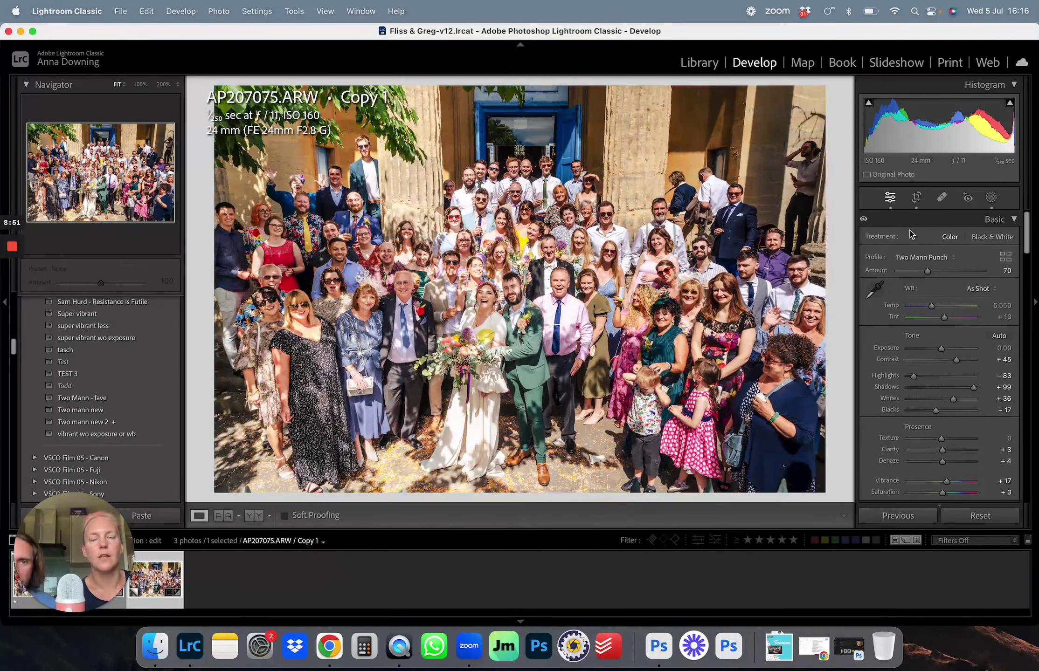
Compare the straightened Copy 1 against AP207075-Edit.tif
{"action": "key", "text": "super+e"}
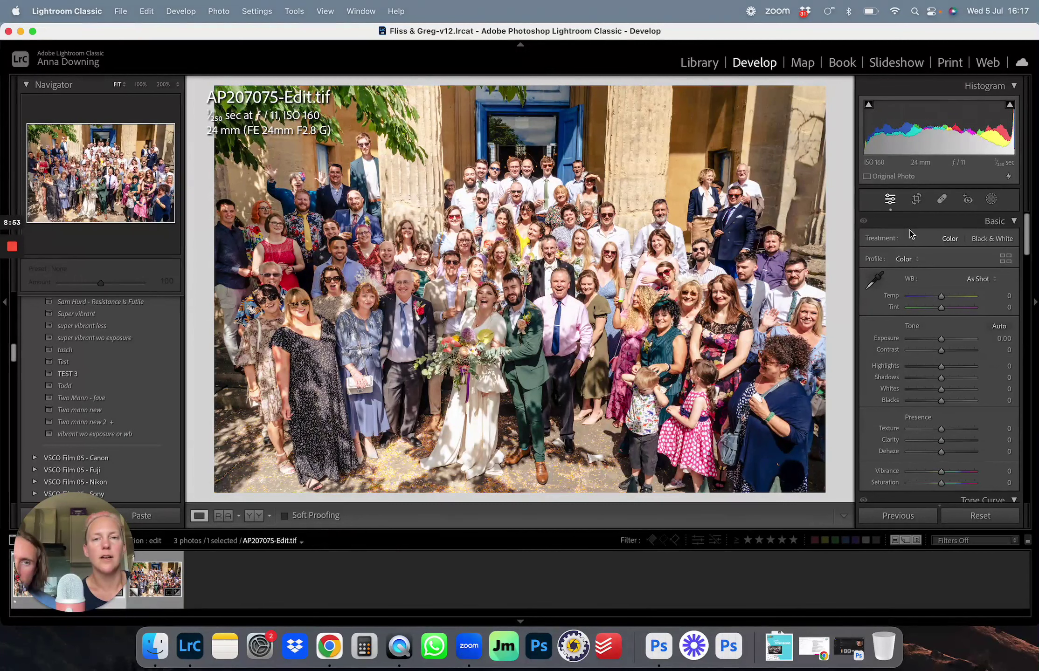
{"action": "key", "text": "Left"}
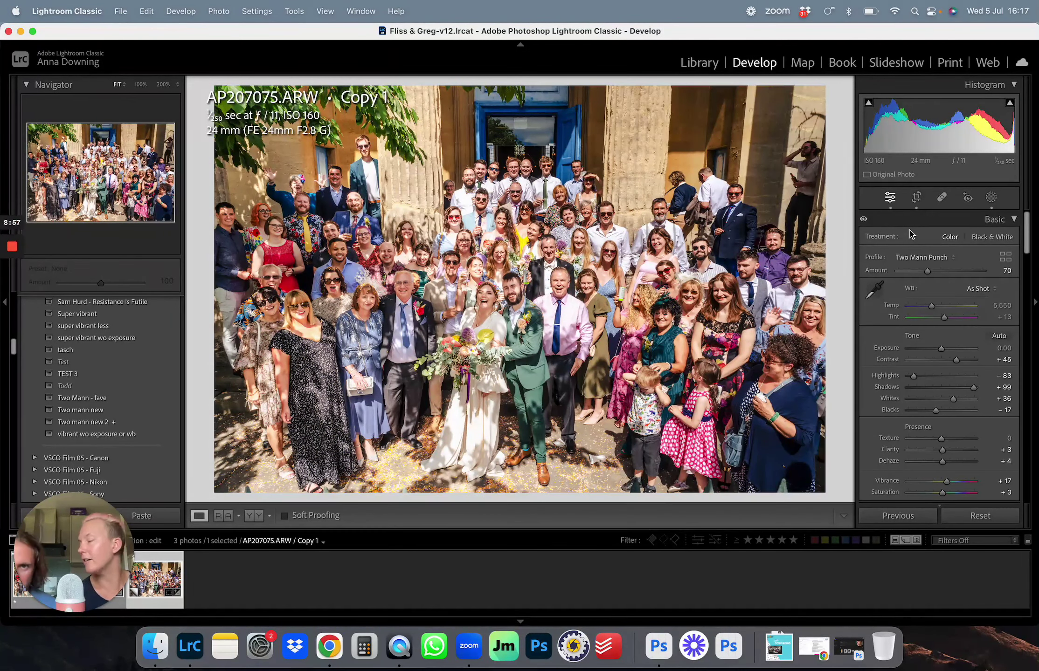
{"action": "key", "text": "Right"}
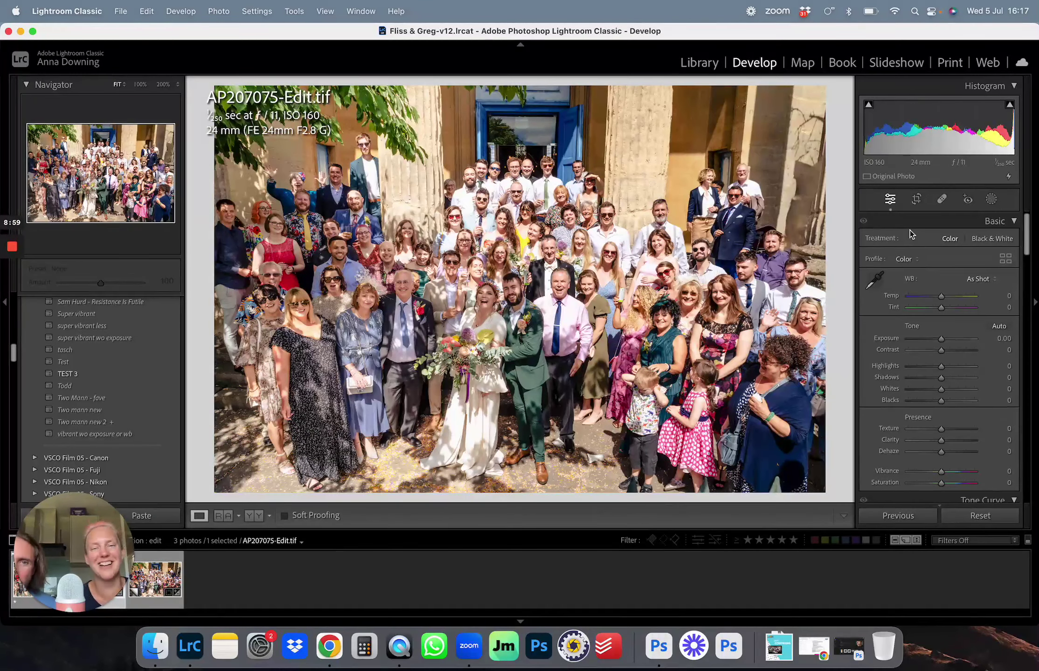
{"action": "key", "text": "Left"}
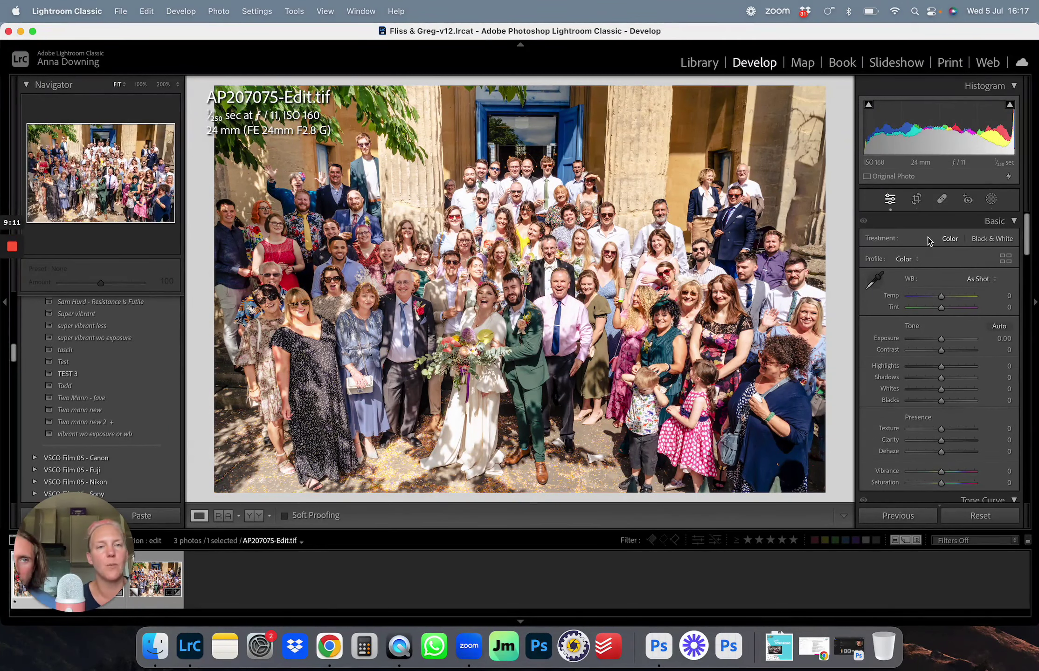
Select AP207075.ARW Copy 1 together with AP207039.ARW in the filmstrip
{"action": "key", "text": "Left"}
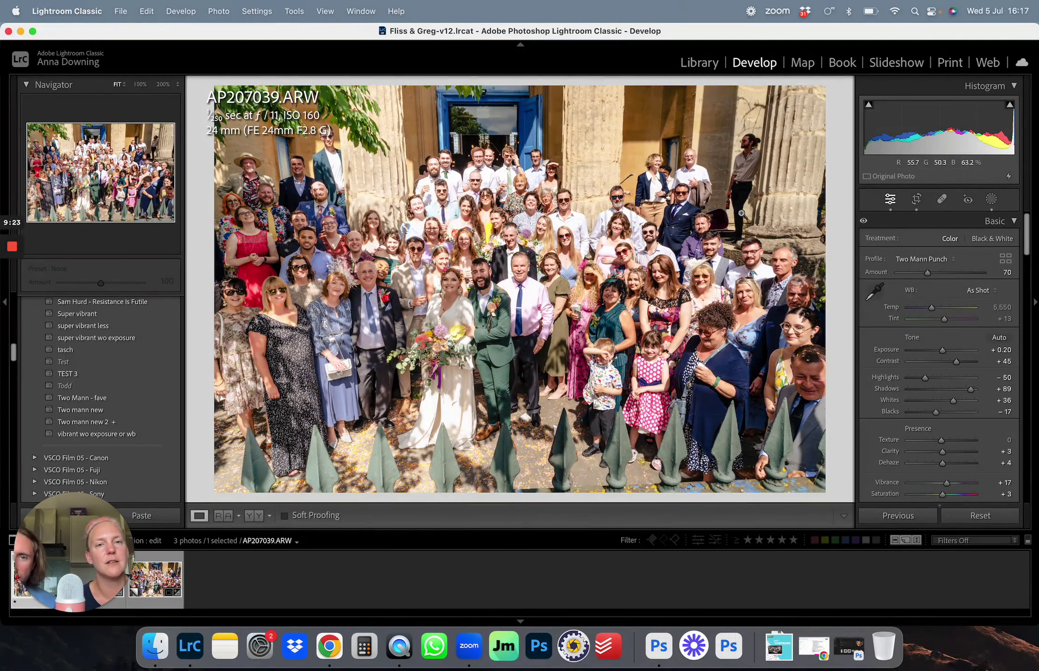
{"action": "left_click", "coordinate": [164, 582]}
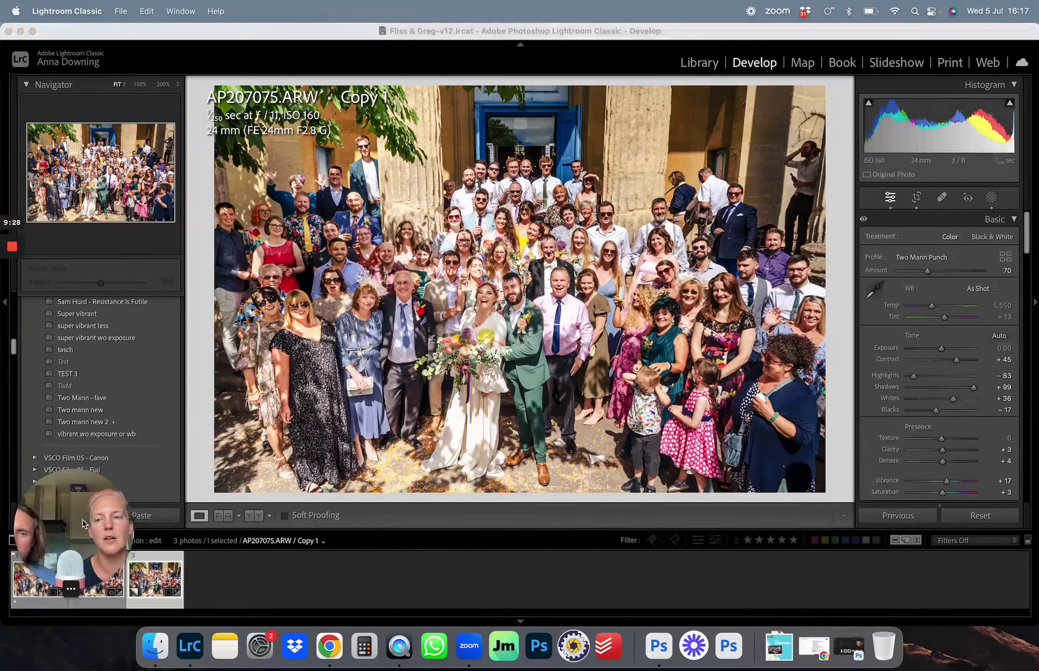
{"action": "left_click_drag", "start_coordinate": [80, 555], "coordinate": [81, 464]}
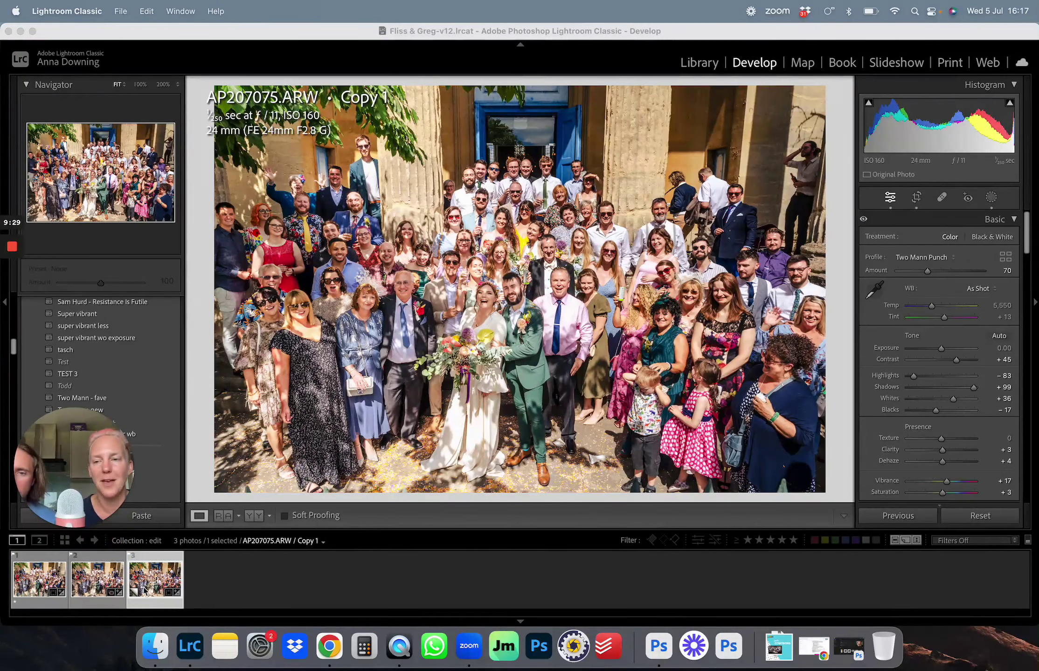
{"action": "left_click", "coordinate": [41, 585], "text": "super"}
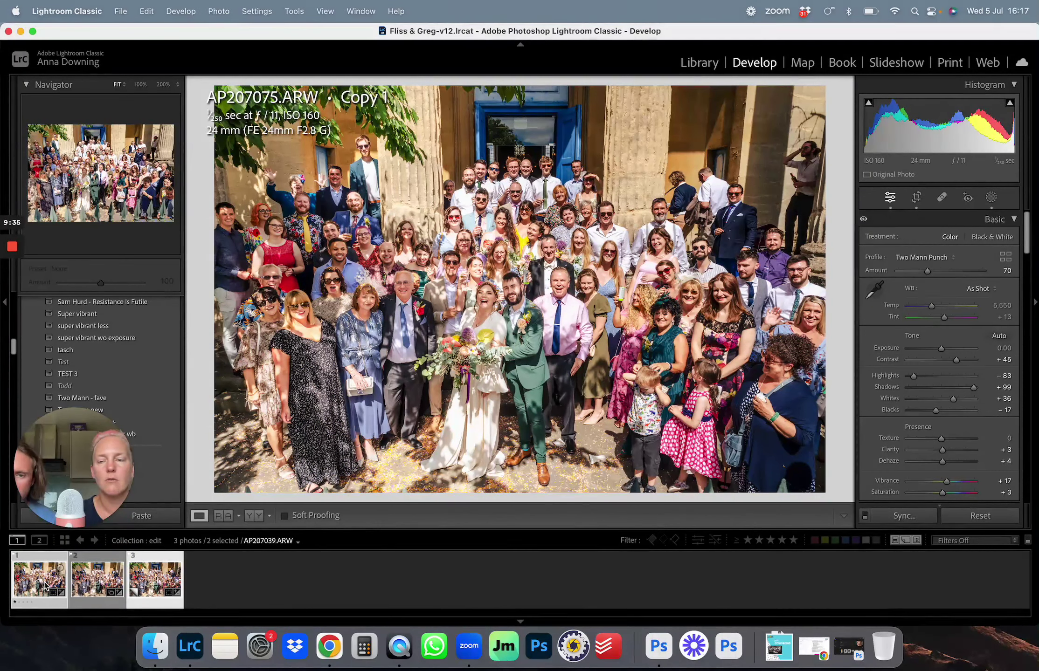
Send both selected photos to Edit in Adobe Photoshop (Beta)
{"action": "right_click", "coordinate": [49, 579]}
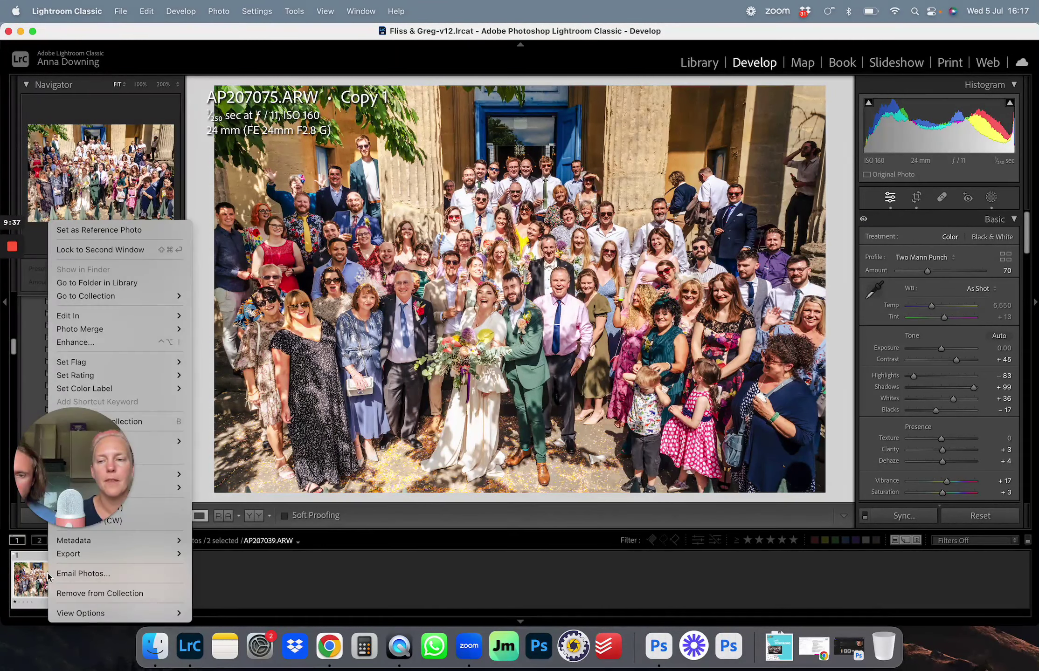
{"action": "mouse_move", "coordinate": [110, 316]}
{"action": "left_click", "coordinate": [210, 316]}
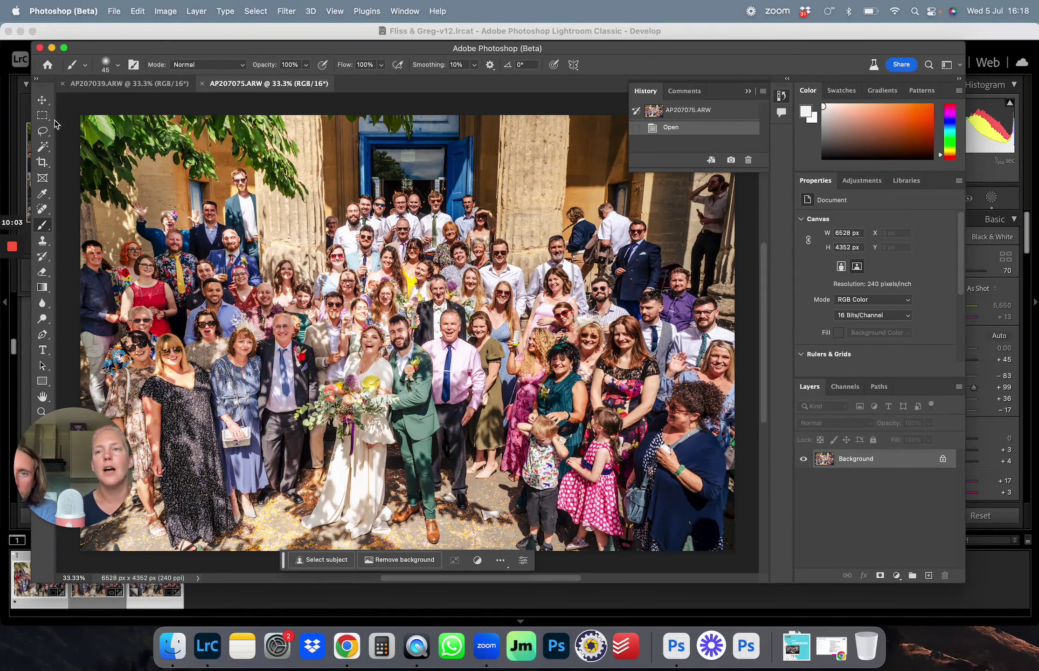
Hide the History panel and bring the AP207075.ARW document to the front in place of AP207039
{"action": "left_click", "coordinate": [125, 85]}
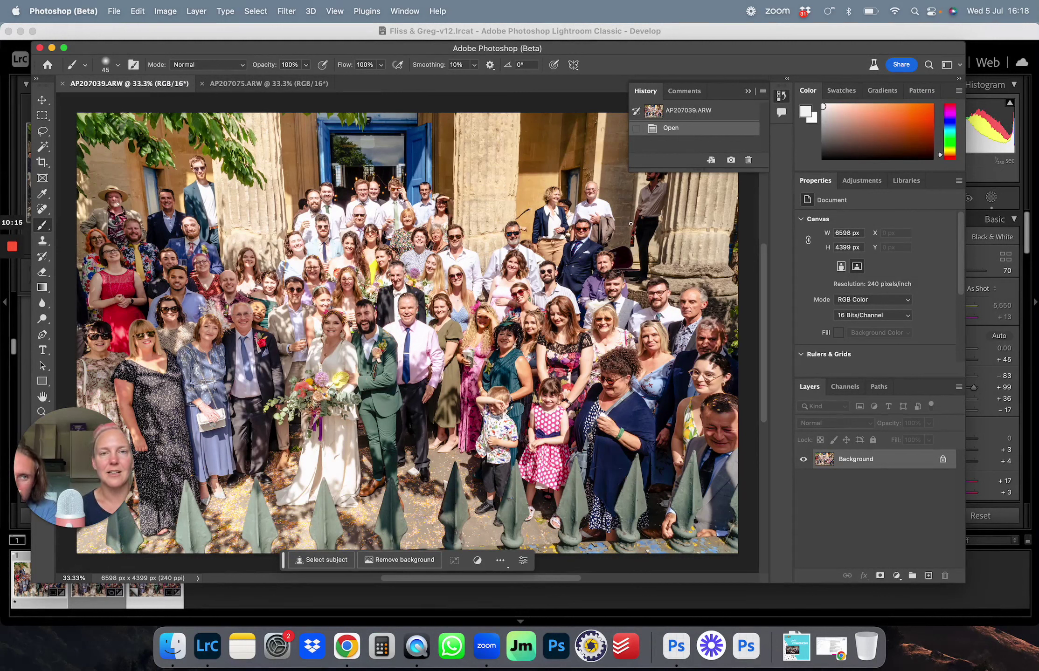
{"action": "left_click", "coordinate": [728, 99]}
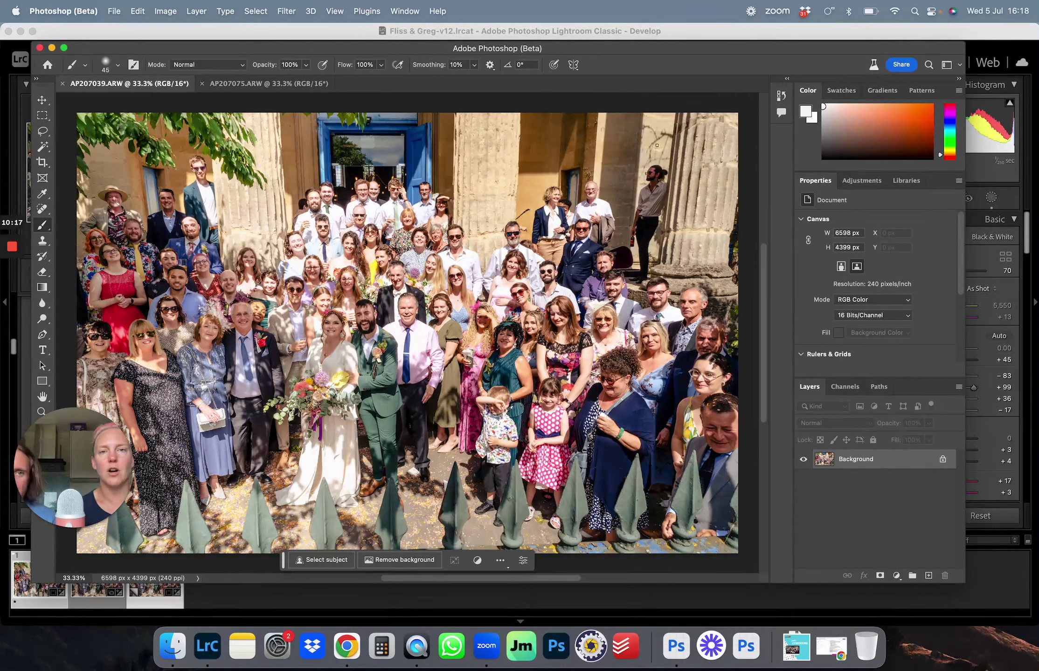
{"action": "left_click", "coordinate": [235, 84]}
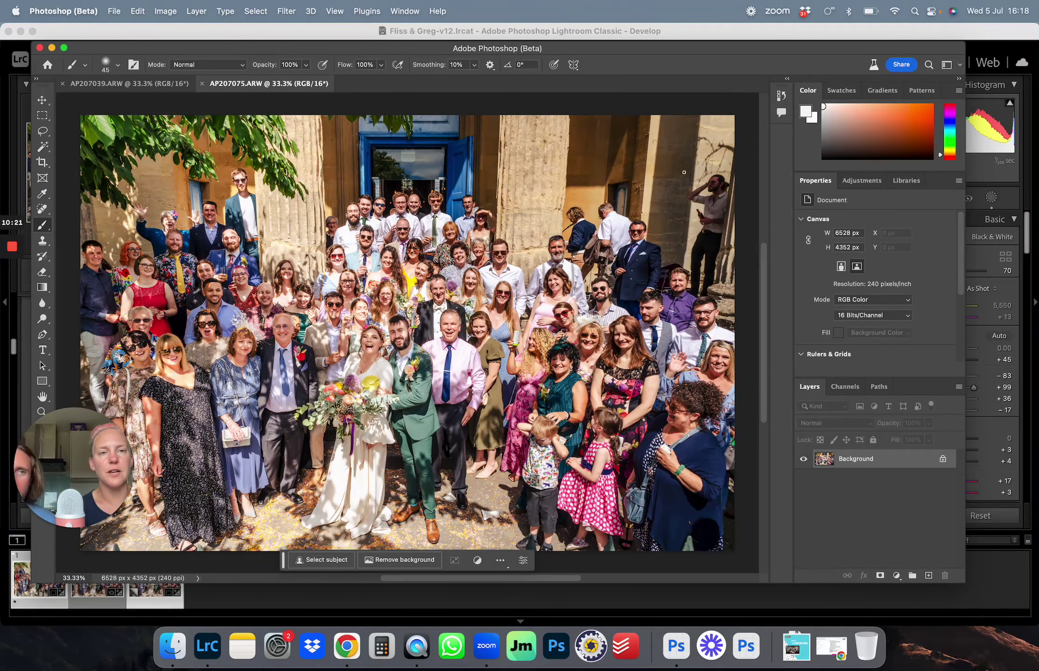
Box the far-right man with the Rectangular Marquee, clear it, then start a Lasso outline around him
{"action": "left_click", "coordinate": [42, 117]}
{"action": "left_click_drag", "start_coordinate": [683, 163], "coordinate": [741, 270]}
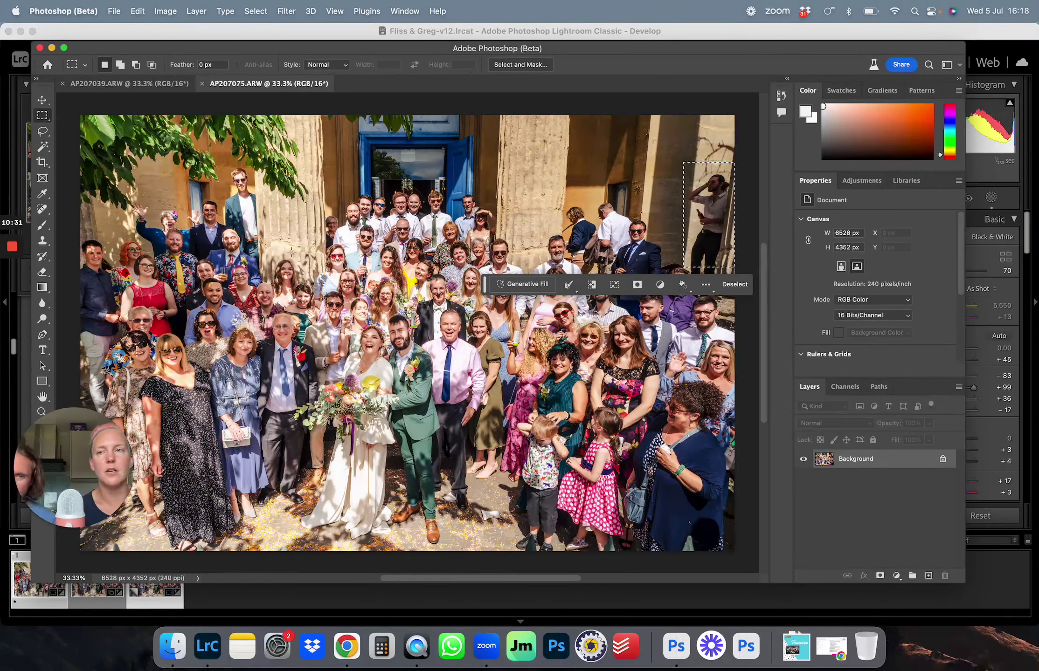
{"action": "left_click", "coordinate": [734, 284]}
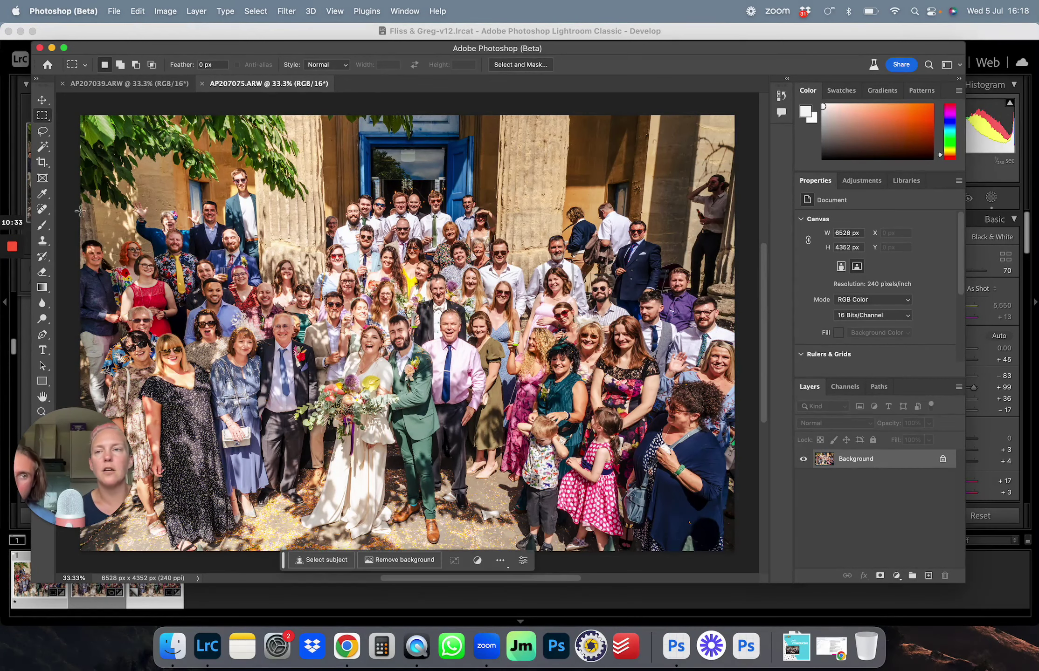
{"action": "left_click", "coordinate": [43, 131]}
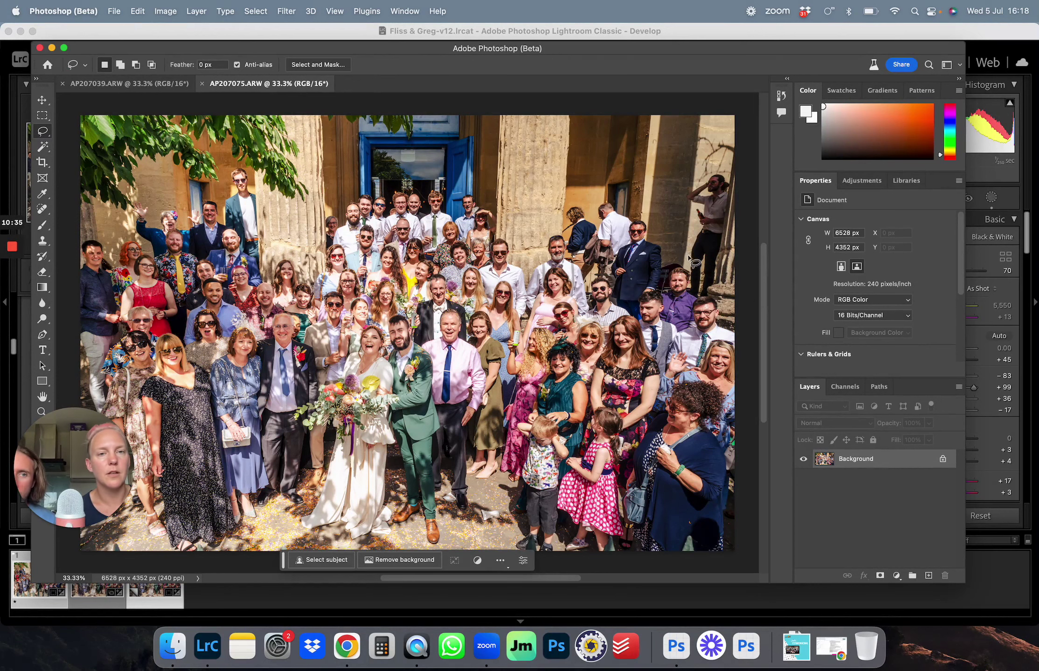
{"action": "mouse_move", "coordinate": [693, 266]}
{"action": "left_mouse_down"}
{"action": "mouse_move", "coordinate": [685, 181]}
{"action": "mouse_move", "coordinate": [726, 165]}
{"action": "mouse_move", "coordinate": [729, 258]}
{"action": "mouse_move", "coordinate": [713, 299]}
{"action": "mouse_move", "coordinate": [694, 296]}
{"action": "mouse_move", "coordinate": [692, 266]}
{"action": "left_mouse_up"}
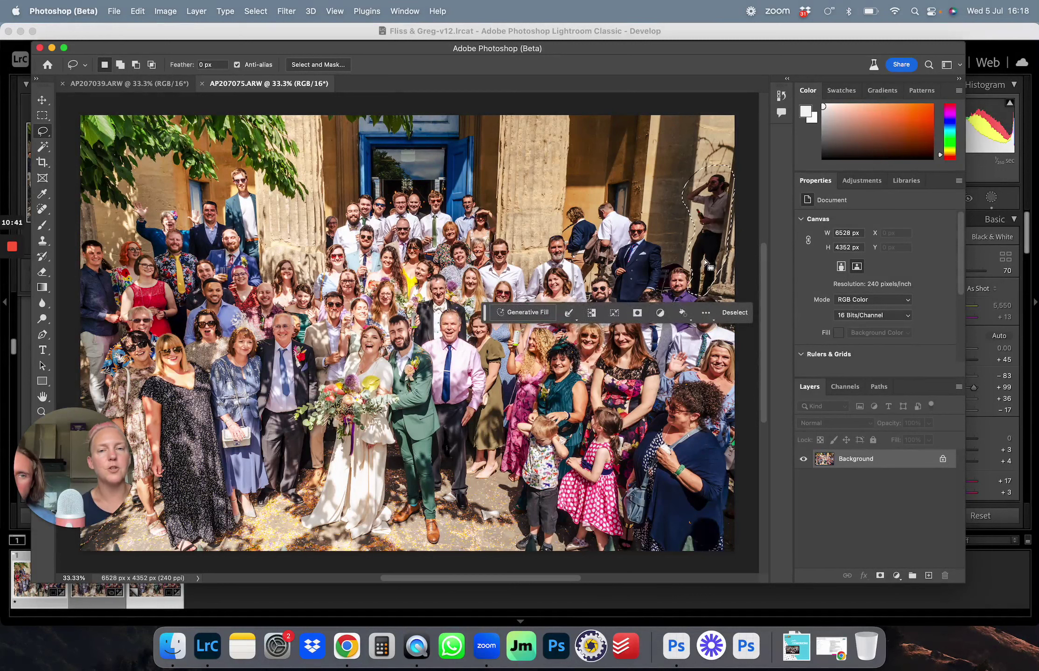
Enter the Generative Fill prompt 'remove this man and replace with background'
{"action": "left_click", "coordinate": [535, 311]}
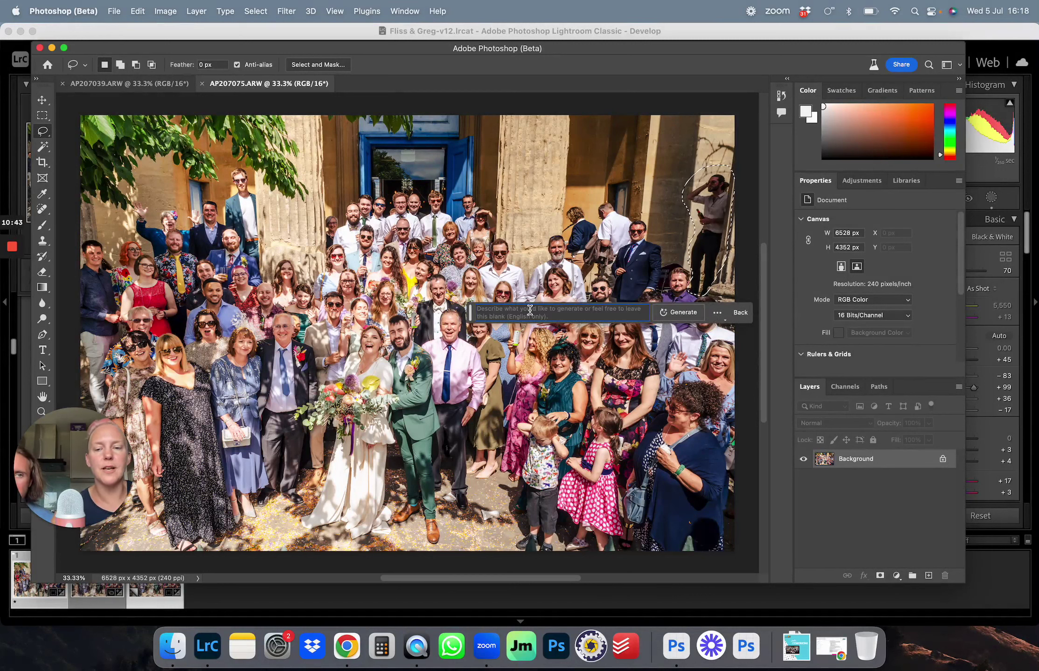
{"action": "type", "text": "remove t"}
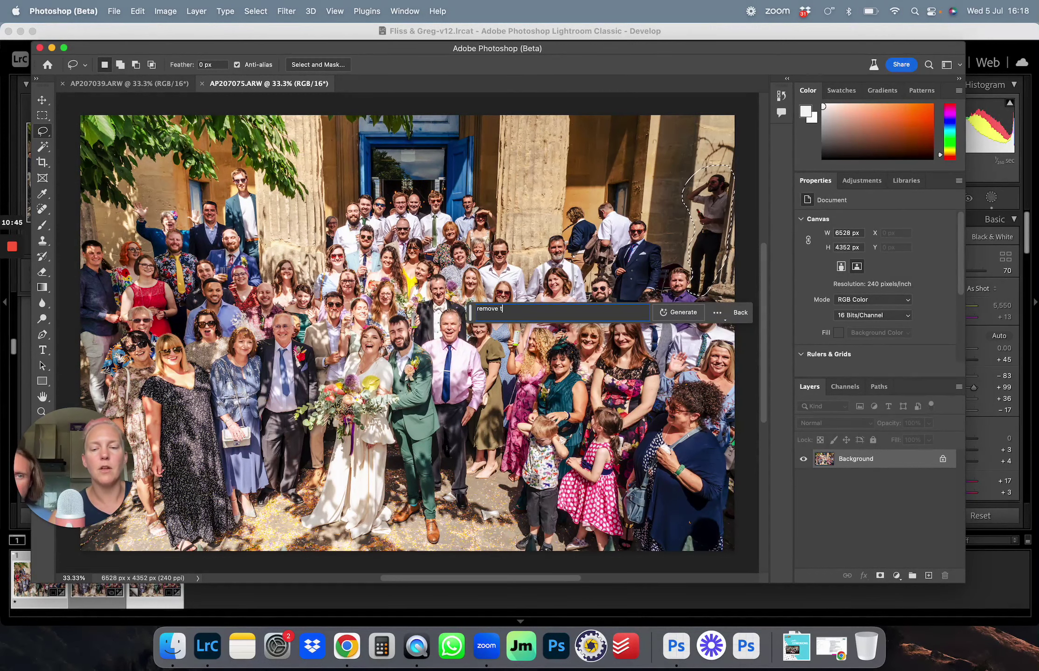
{"action": "type", "text": "his man and "}
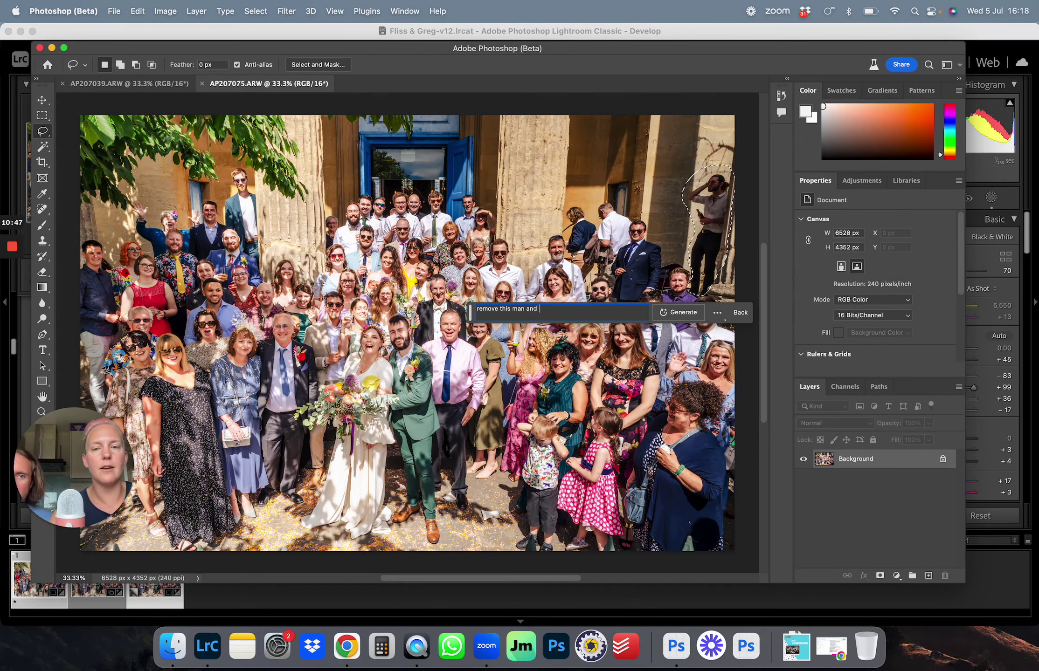
{"action": "type", "text": "replace with"}
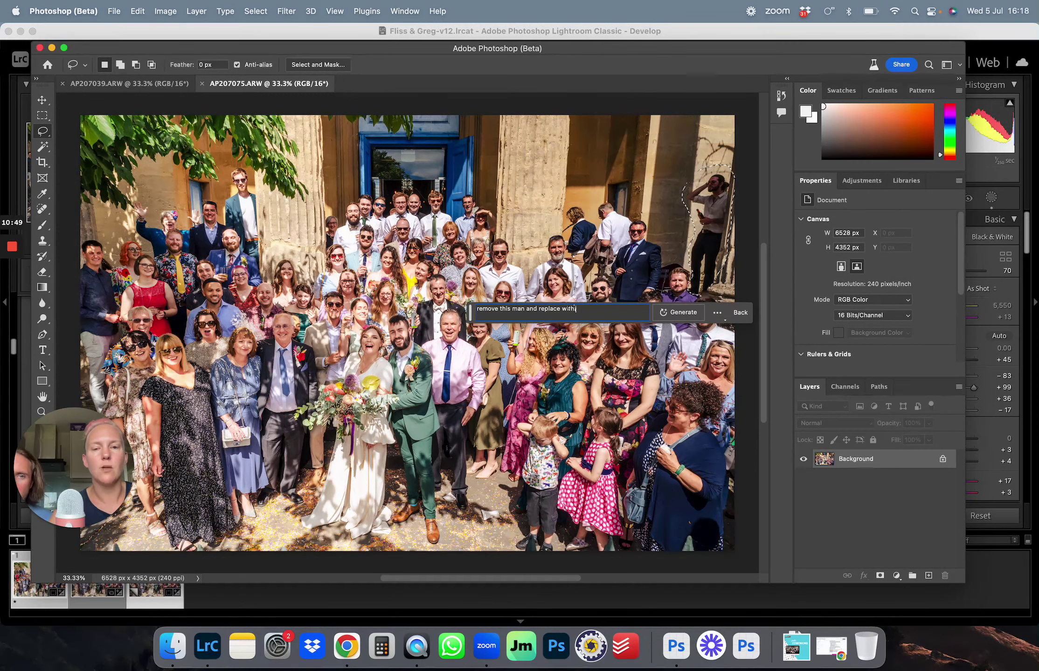
{"action": "type", "text": " b"}
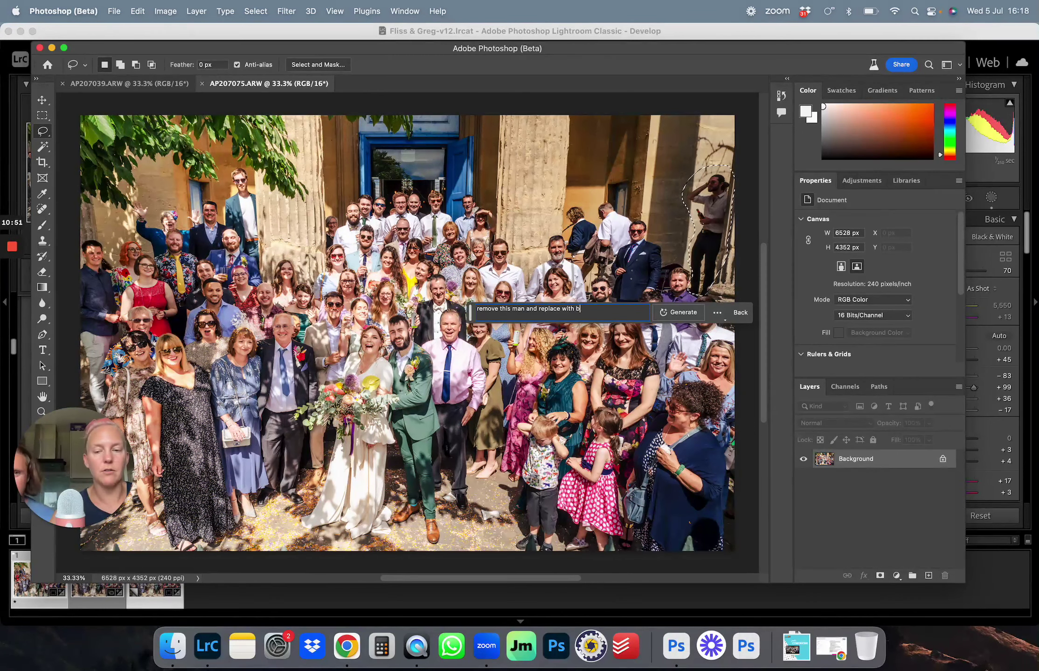
{"action": "type", "text": "ackground"}
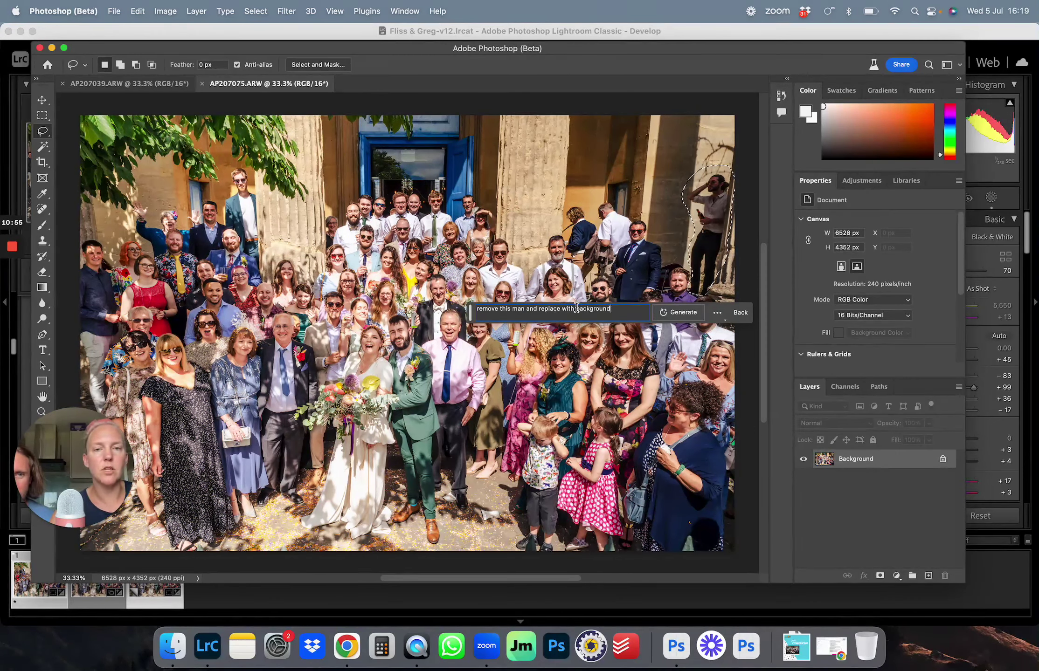
{"action": "key", "text": "super+a"}
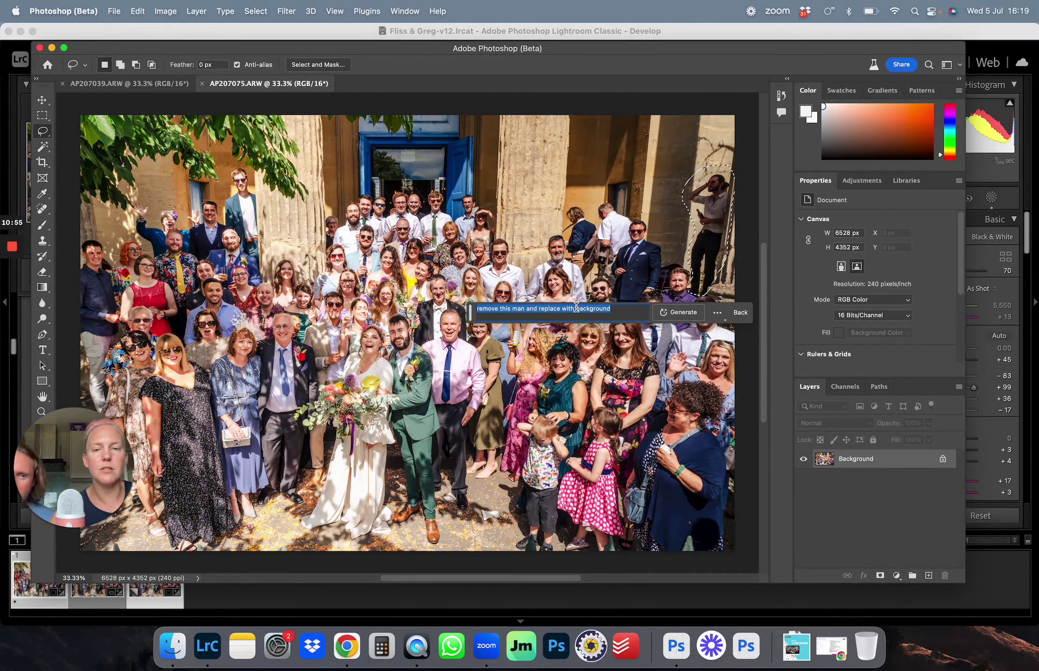
Generate the fill removing the far-right man, then compare the result against AP207039
{"action": "left_click", "coordinate": [677, 311]}
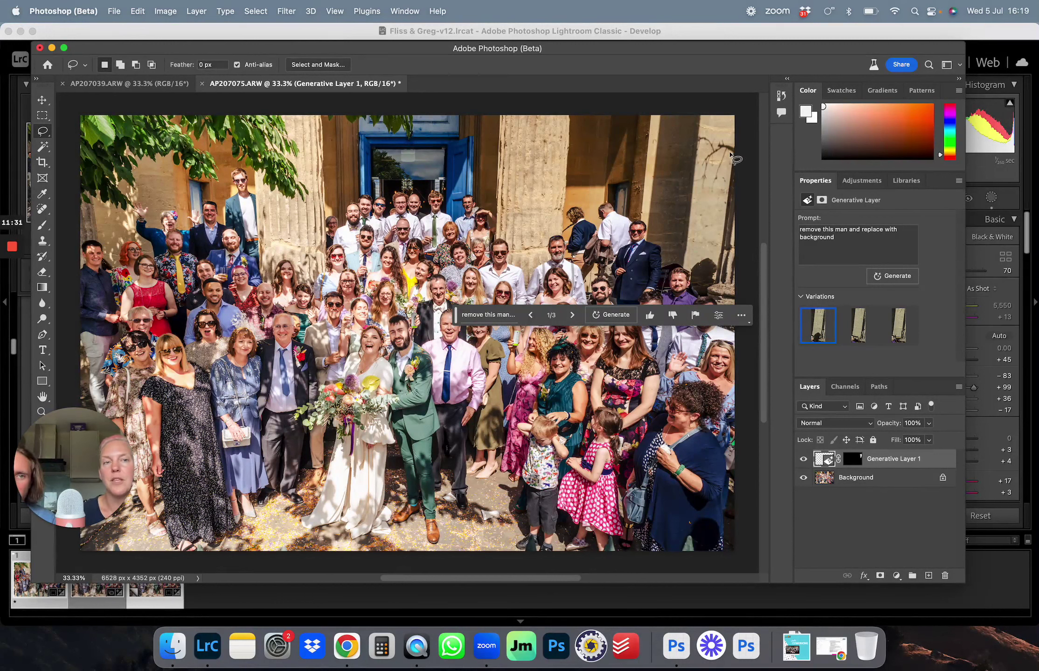
{"action": "left_click", "coordinate": [158, 85]}
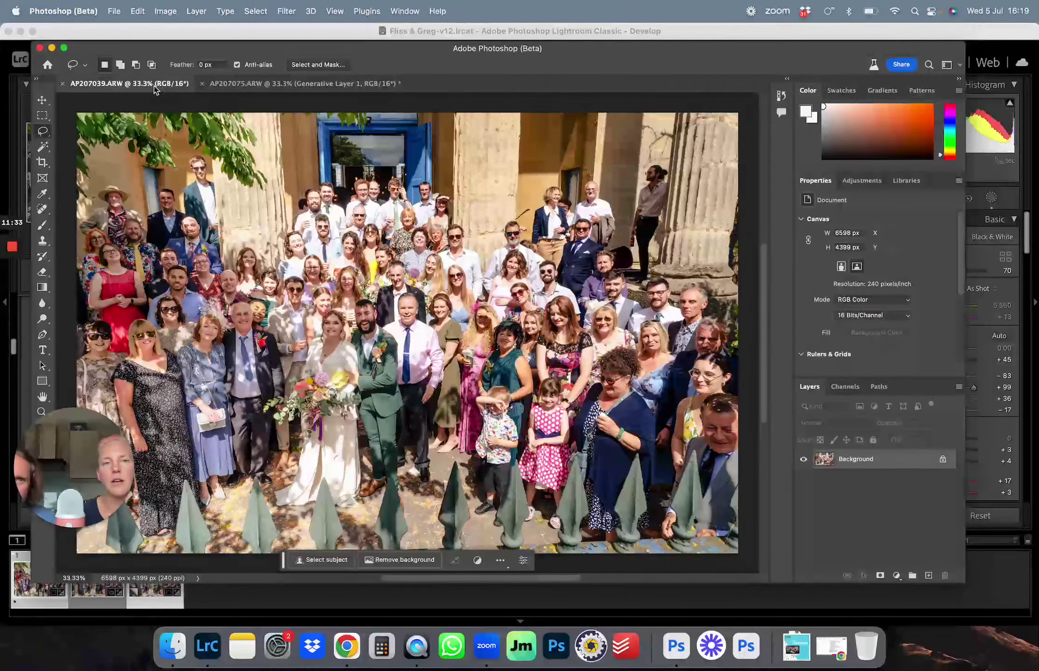
{"action": "left_click", "coordinate": [233, 85]}
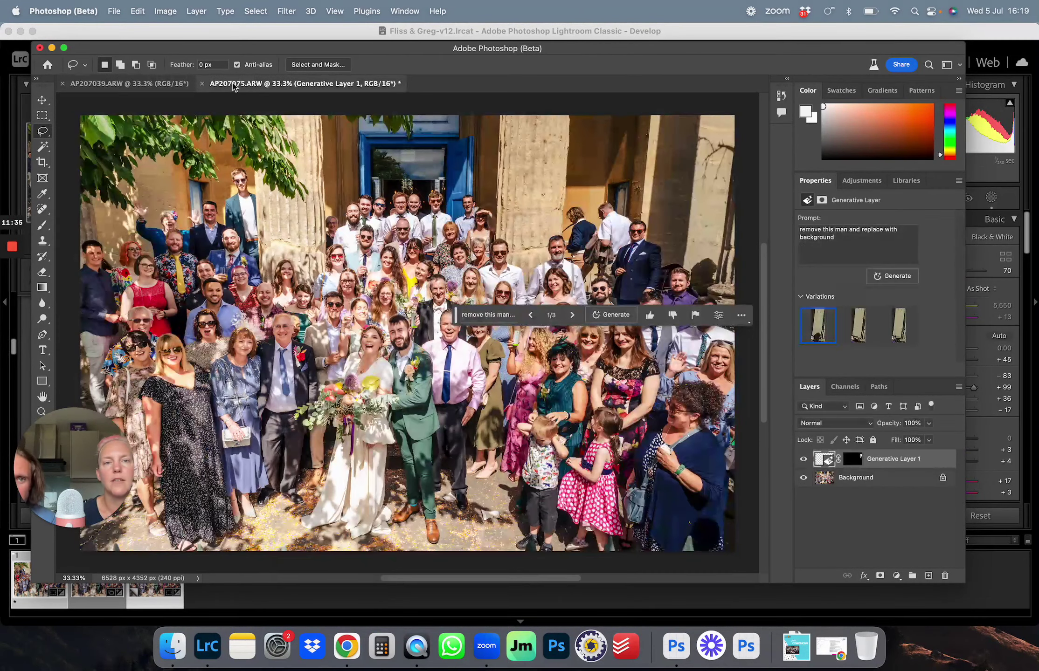
Flip between AP207039 and AP207075 to compare the generated result
{"action": "left_click", "coordinate": [154, 84]}
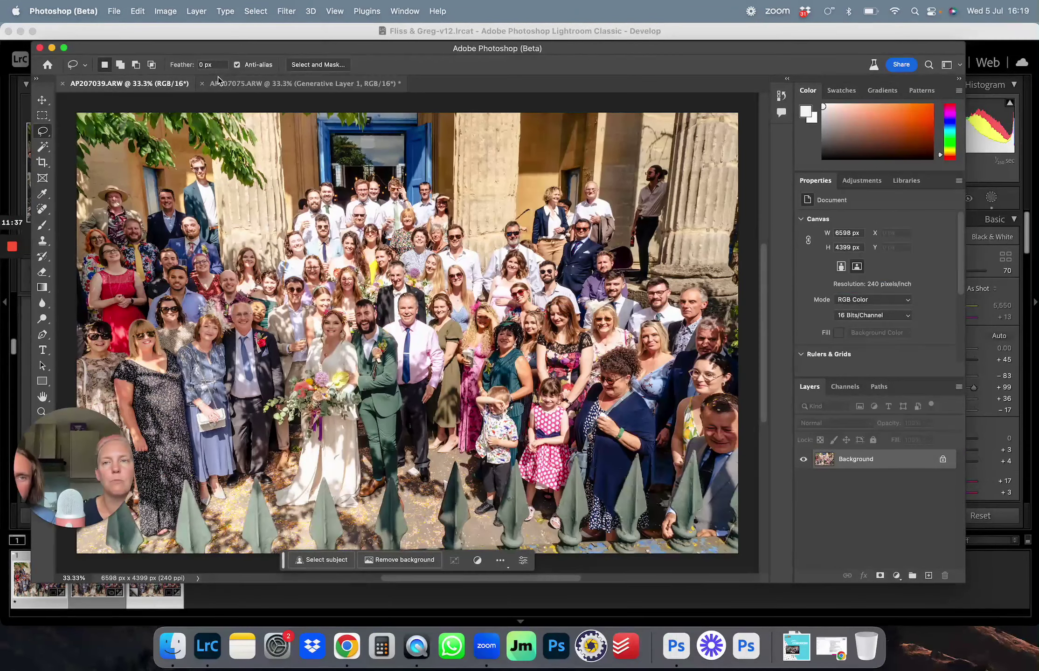
{"action": "left_click", "coordinate": [231, 85]}
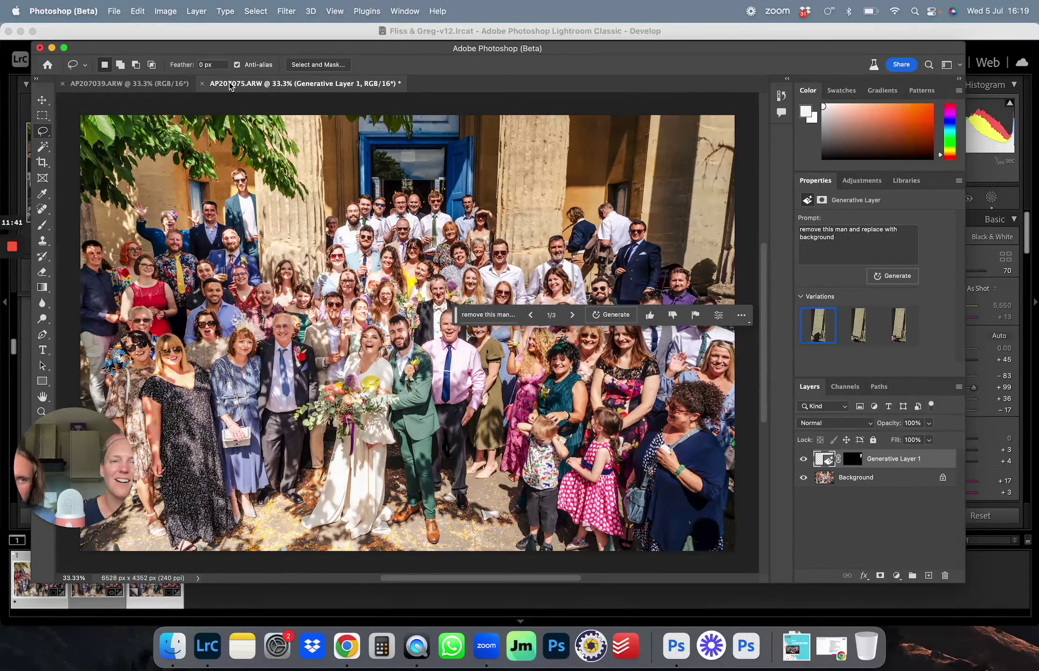
{"action": "left_click", "coordinate": [164, 89]}
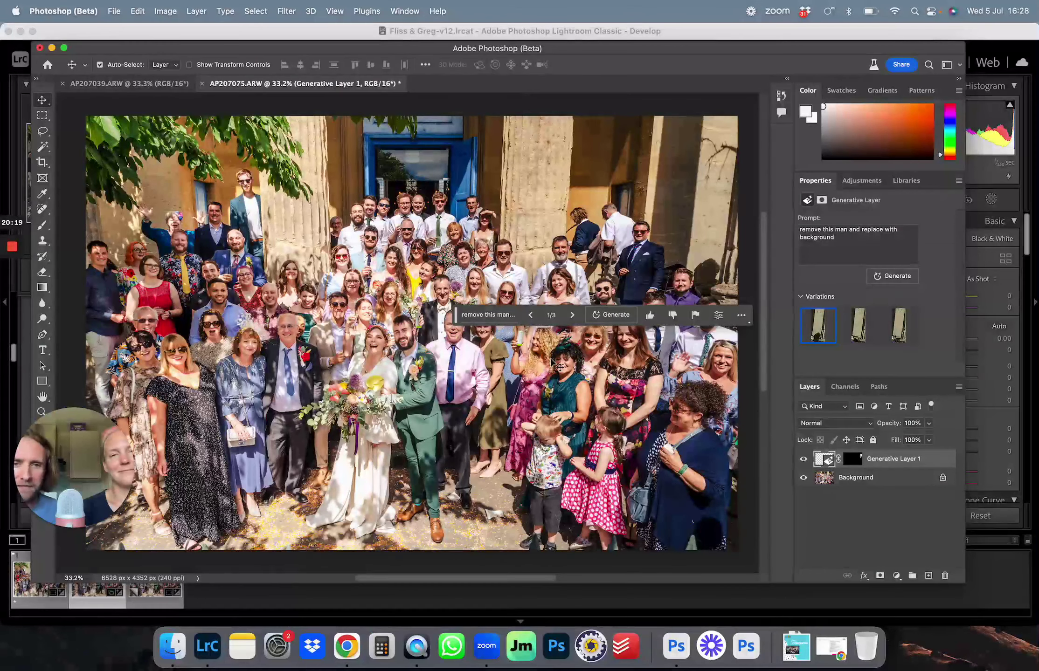
Cycle through the three generated variations and settle on variation 2 of 3
{"action": "left_click", "coordinate": [573, 318]}
{"action": "left_click", "coordinate": [573, 317]}
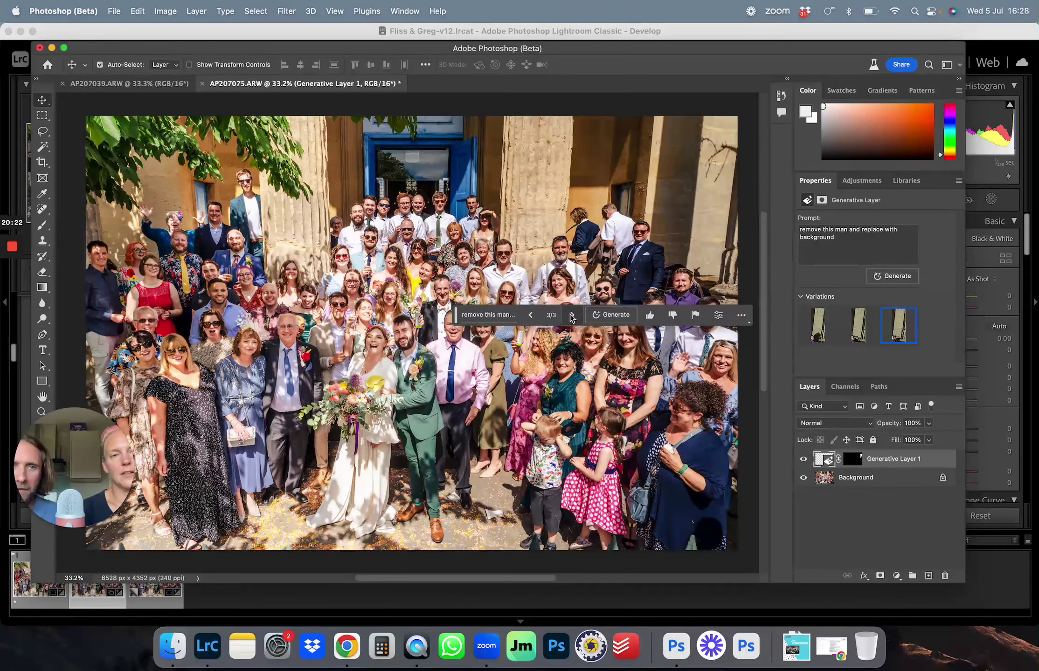
{"action": "left_click", "coordinate": [531, 316]}
{"action": "left_click", "coordinate": [532, 316]}
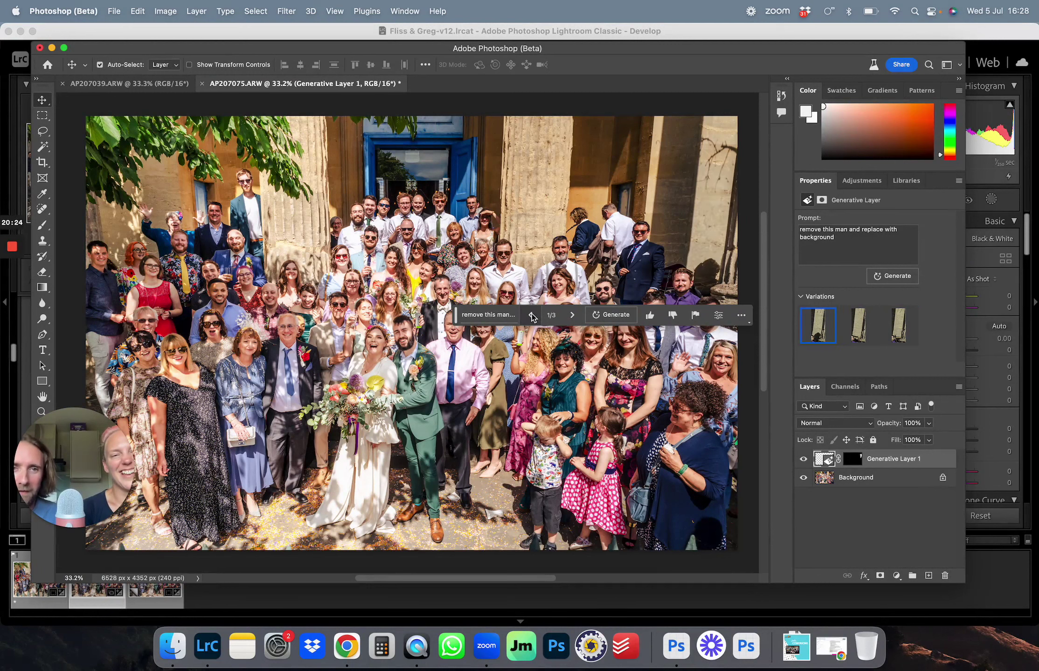
{"action": "left_click", "coordinate": [571, 317]}
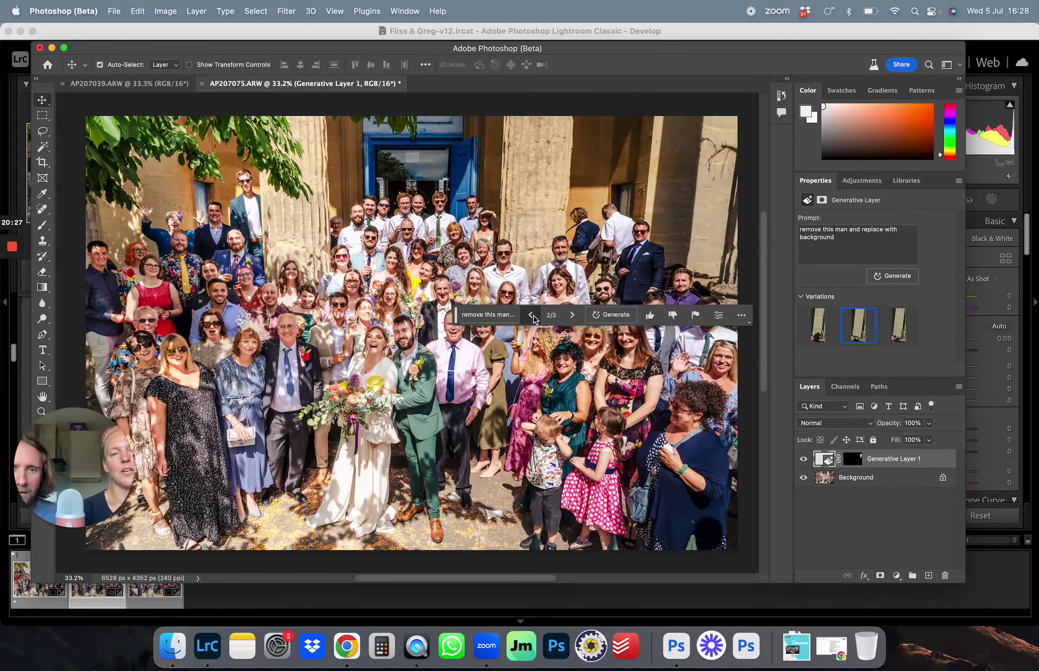
{"action": "left_click", "coordinate": [531, 315]}
{"action": "left_click", "coordinate": [573, 315]}
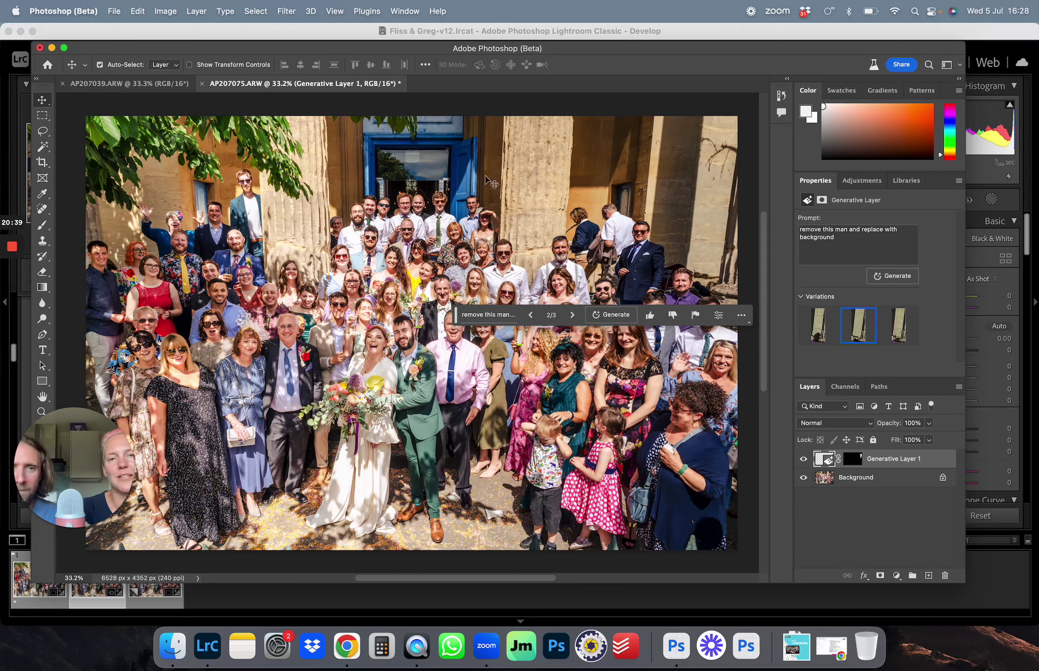
Compare AP207039 with the edited AP207075, keeping its variation 2 of 3 fill
{"action": "left_click", "coordinate": [127, 89]}
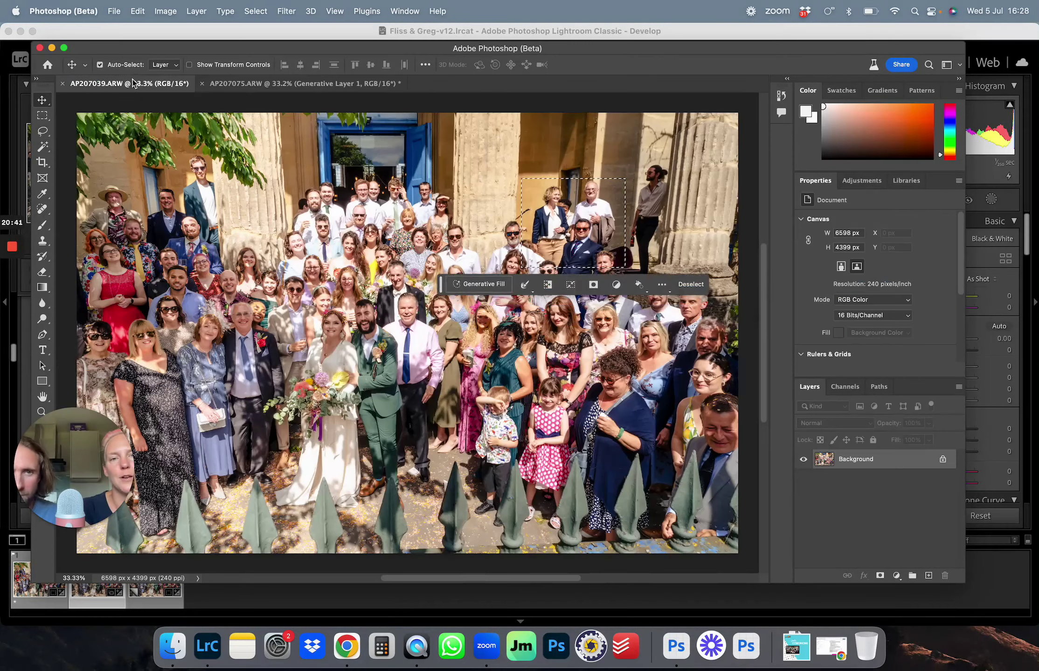
{"action": "left_click", "coordinate": [237, 85]}
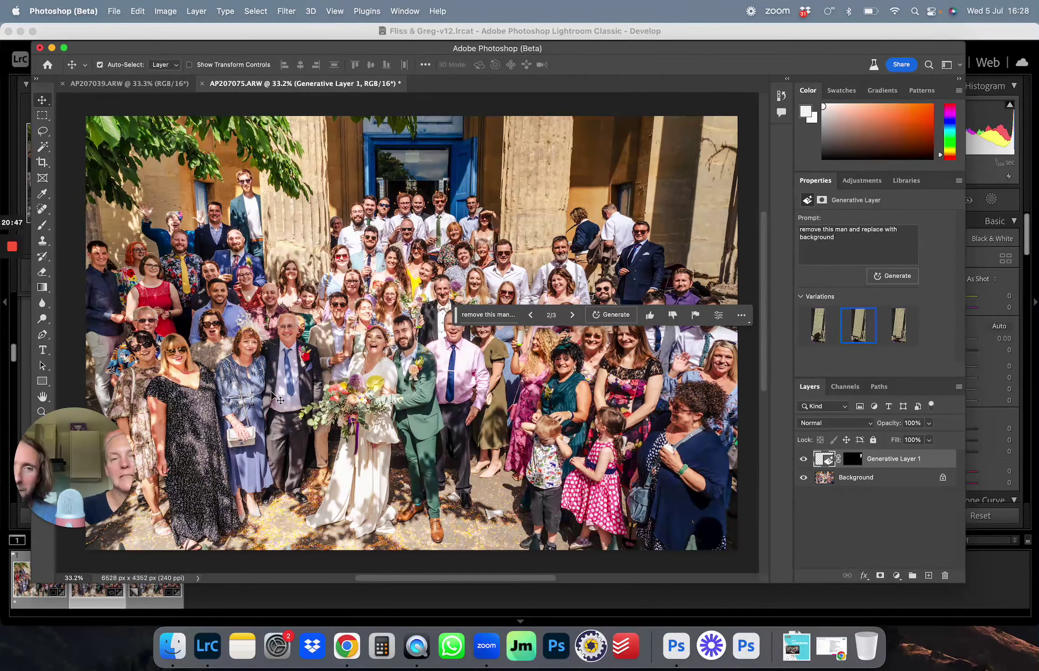
{"action": "left_click", "coordinate": [154, 85]}
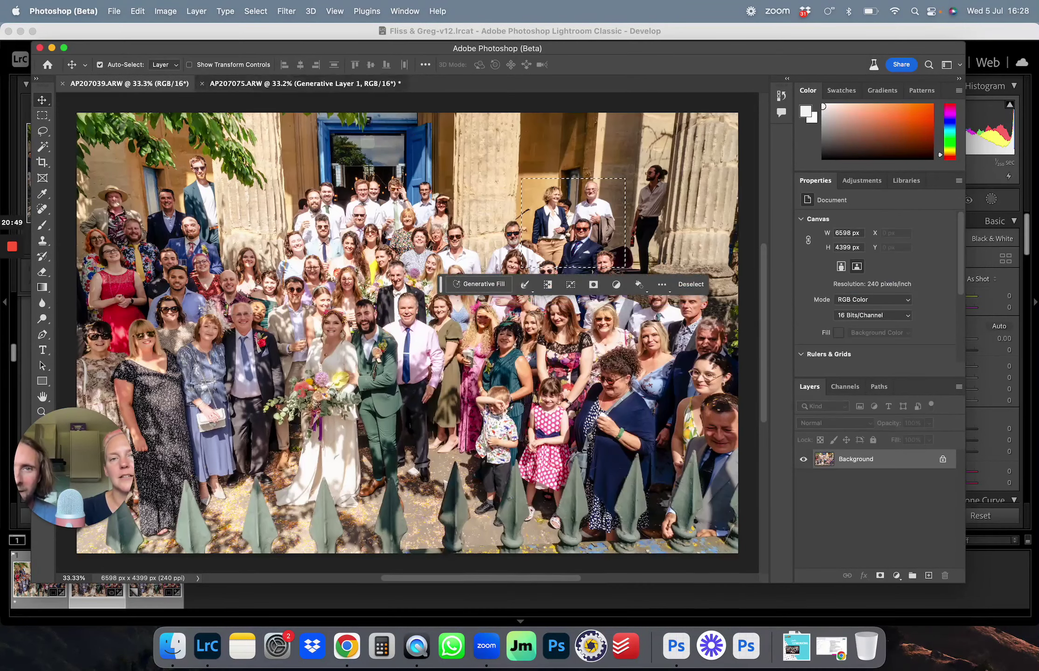
{"action": "left_click", "coordinate": [252, 85]}
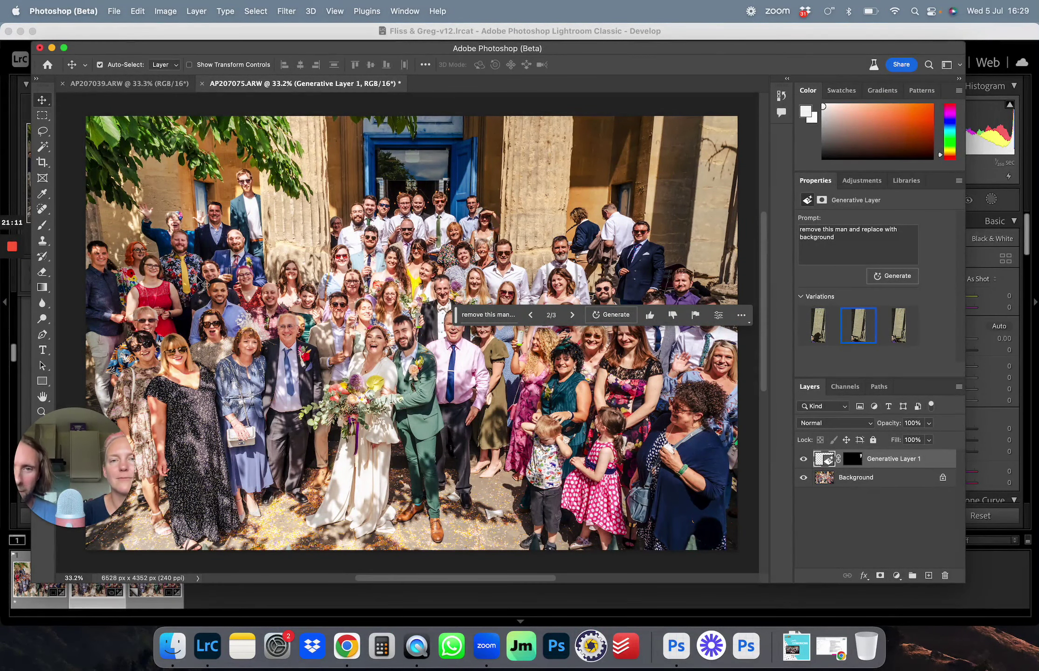
Lasso the bride's head and generate a fill with the prompt 'replace this face'
{"action": "left_click", "coordinate": [45, 133]}
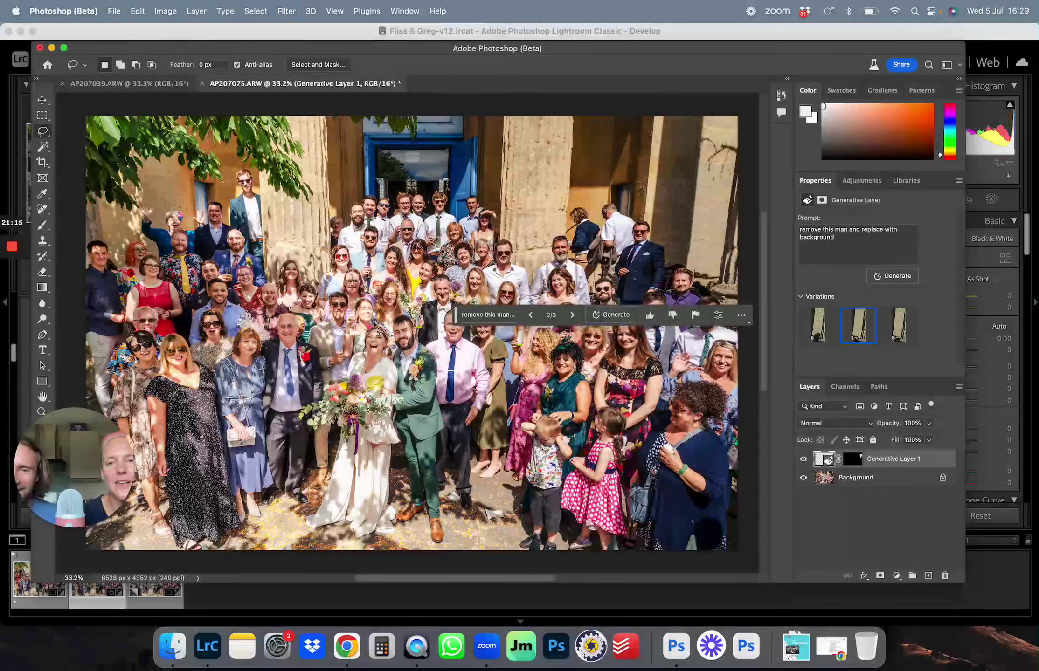
{"action": "mouse_move", "coordinate": [380, 330]}
{"action": "left_mouse_down"}
{"action": "mouse_move", "coordinate": [364, 354]}
{"action": "mouse_move", "coordinate": [379, 378]}
{"action": "mouse_move", "coordinate": [398, 367]}
{"action": "mouse_move", "coordinate": [376, 332]}
{"action": "left_mouse_up"}
{"action": "left_click", "coordinate": [287, 386]}
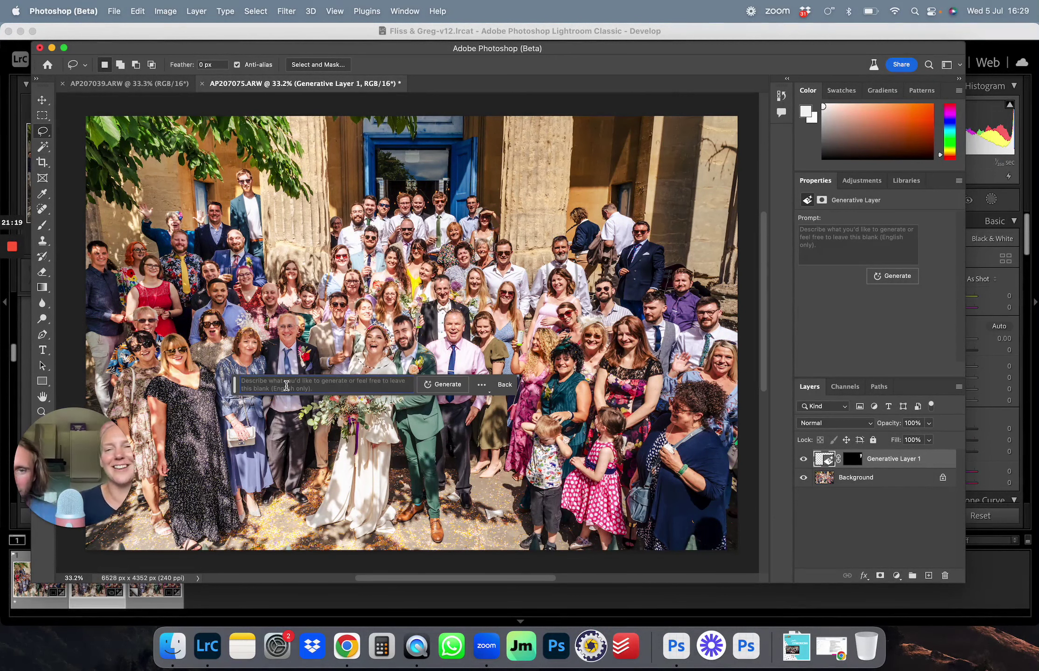
{"action": "type", "text": "re"}
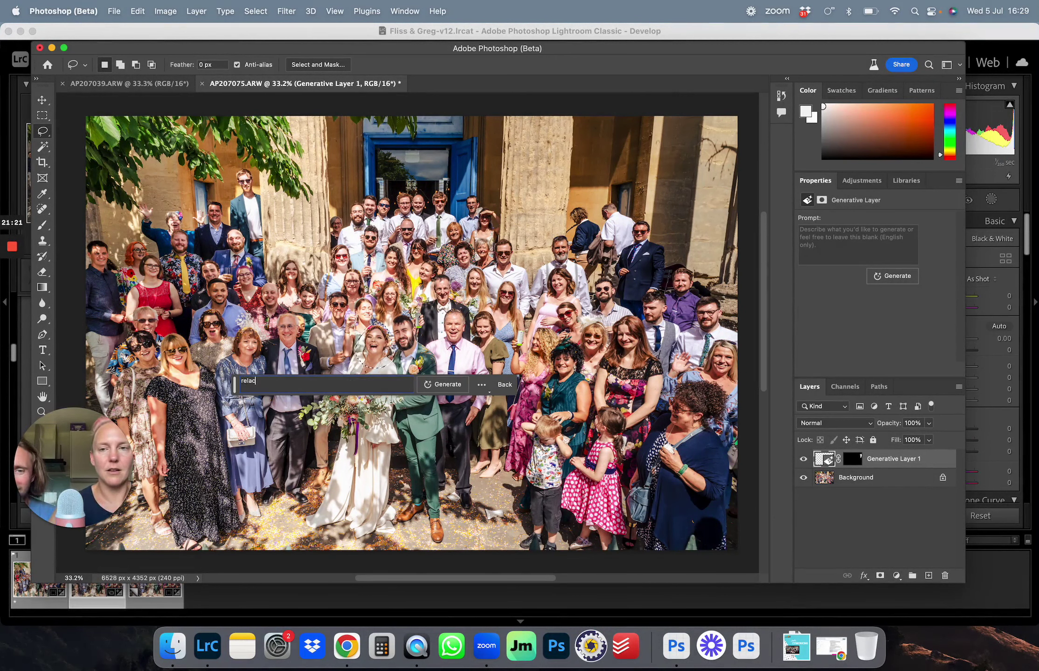
{"action": "type", "text": "plac e "}
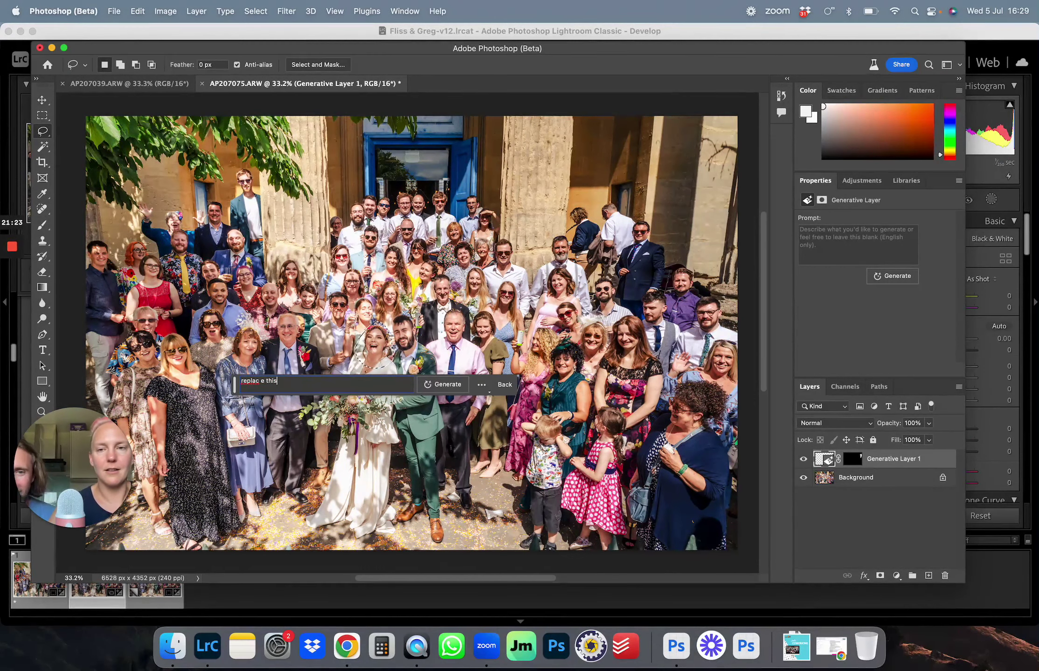
{"action": "type", "text": "this face"}
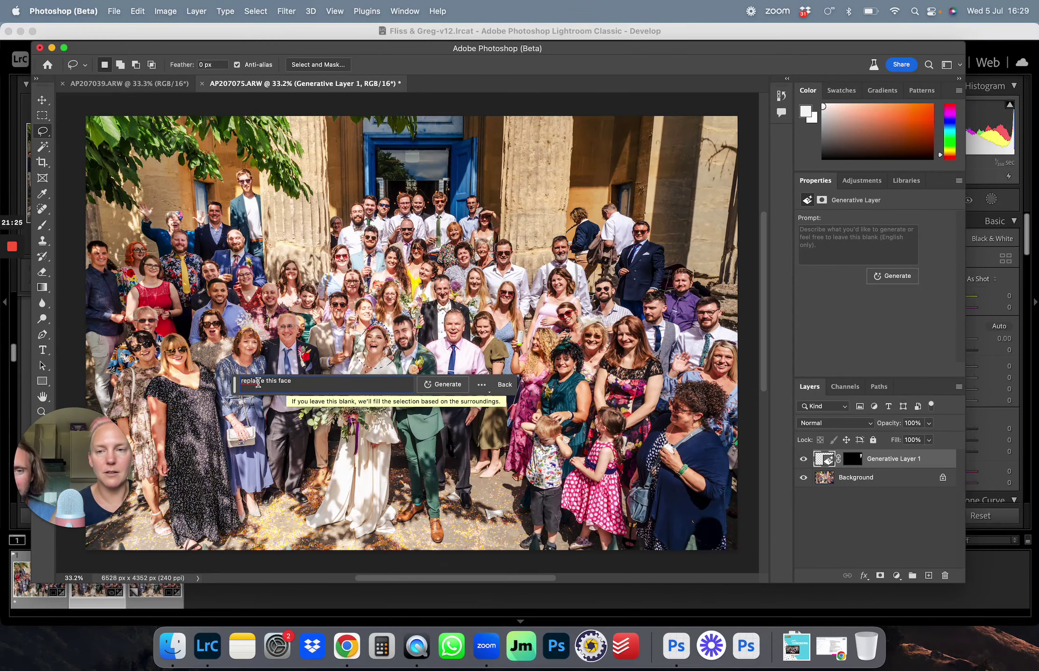
{"action": "left_click", "coordinate": [260, 381]}
{"action": "key", "text": "BackSpace"}
{"action": "key", "text": "super+a"}
{"action": "left_click", "coordinate": [262, 383]}
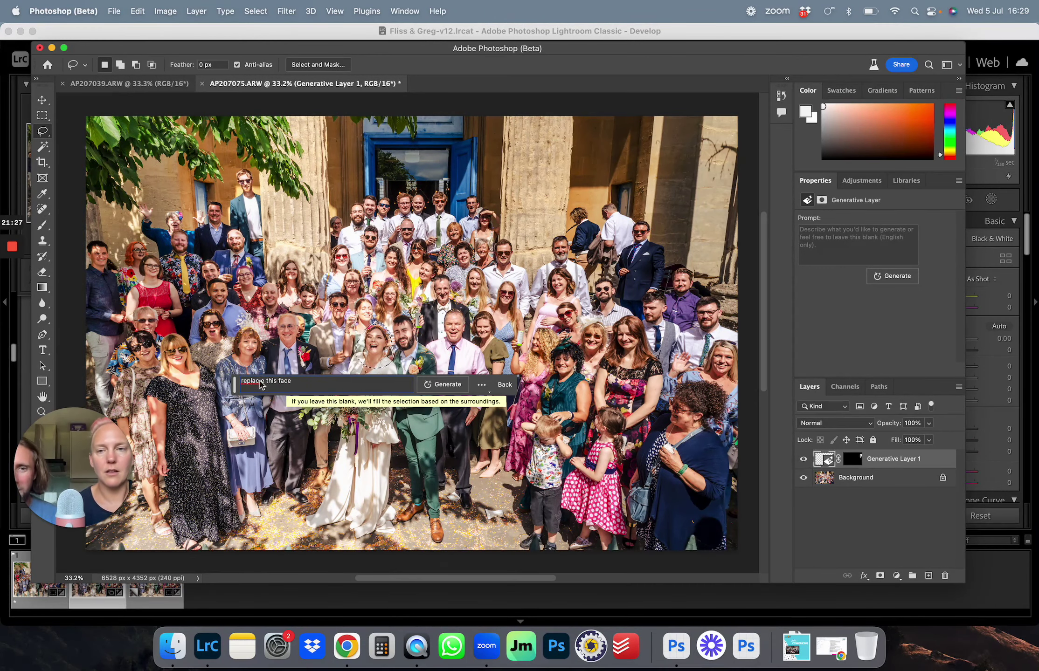
{"action": "left_click", "coordinate": [443, 384]}
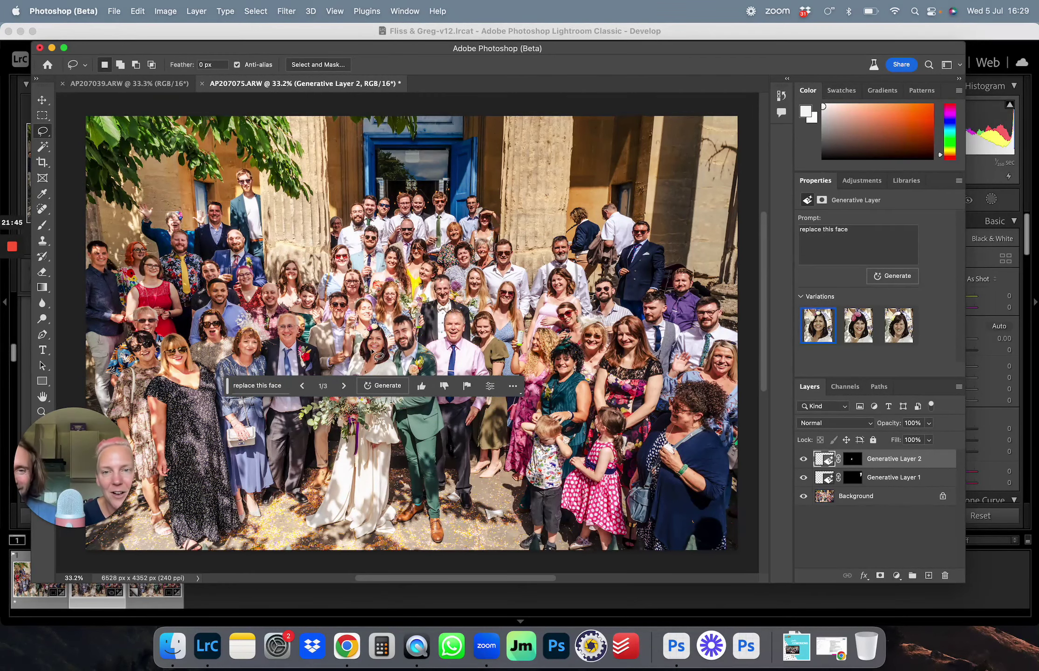
Compare the three generated bride faces and keep variation 1 of 3
{"action": "scroll", "coordinate": [374, 352], "scroll_direction": "up", "scroll_amount": 5}
{"action": "scroll", "coordinate": [372, 350], "scroll_direction": "up", "scroll_amount": 5}
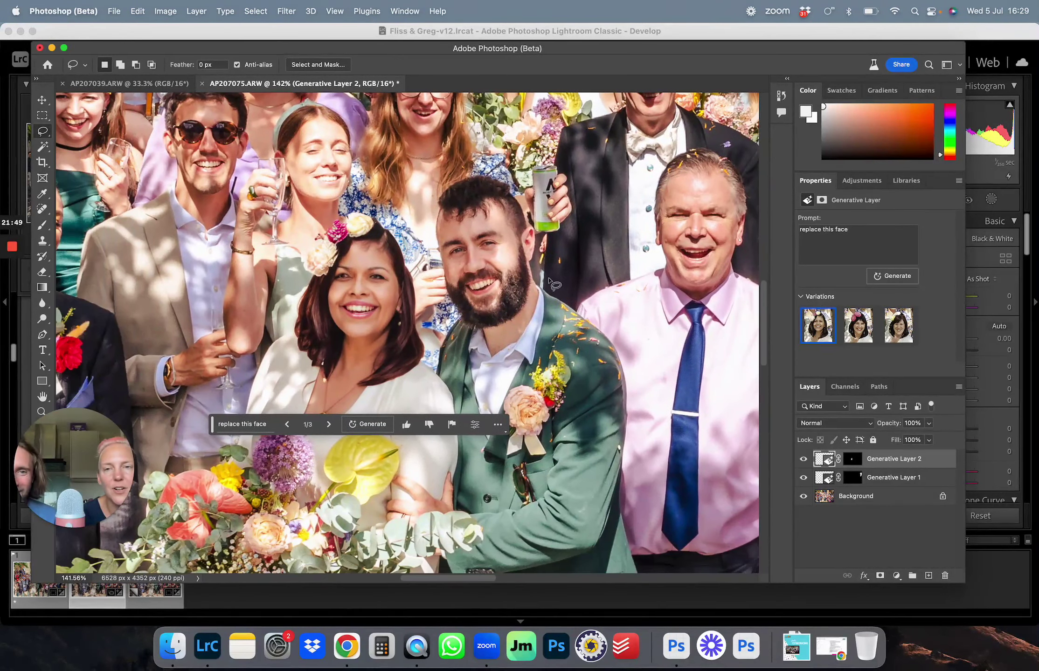
{"action": "left_click", "coordinate": [852, 326]}
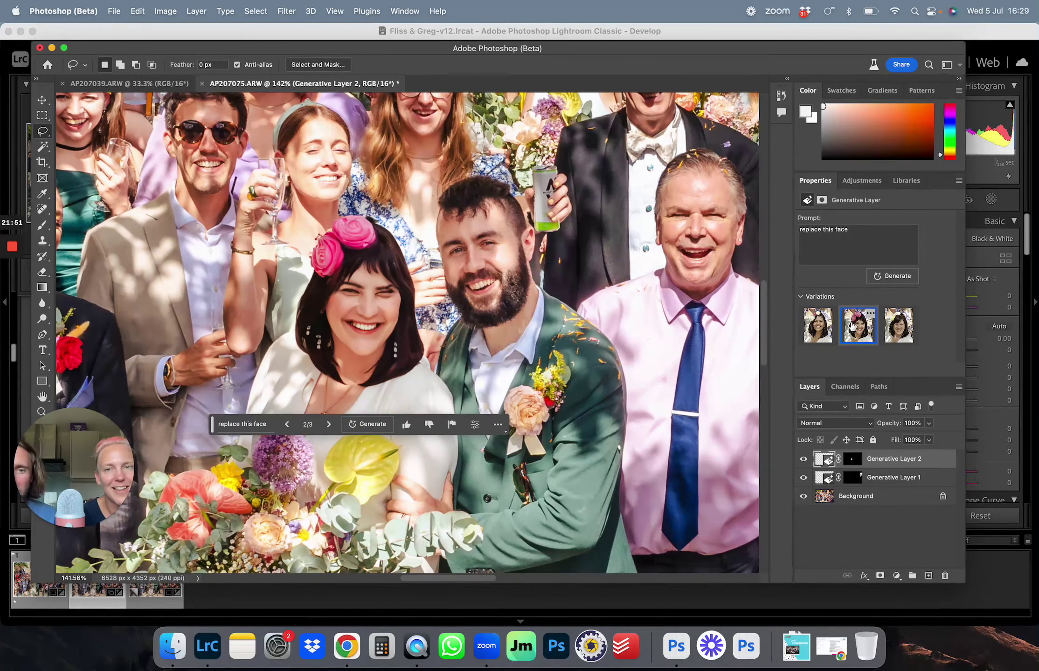
{"action": "left_click", "coordinate": [894, 329]}
{"action": "left_click", "coordinate": [817, 326]}
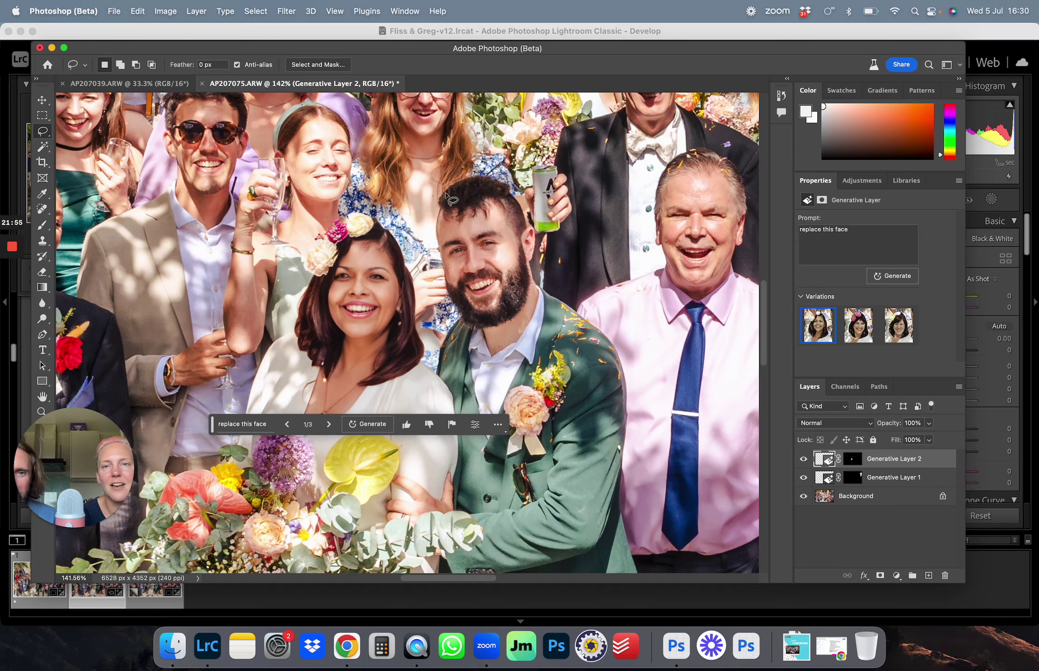
Lasso the groom's face and generate a fill with the prompt 'replace this face'
{"action": "mouse_move", "coordinate": [439, 188]}
{"action": "left_mouse_down"}
{"action": "mouse_move", "coordinate": [427, 213]}
{"action": "mouse_move", "coordinate": [434, 276]}
{"action": "left_mouse_up"}
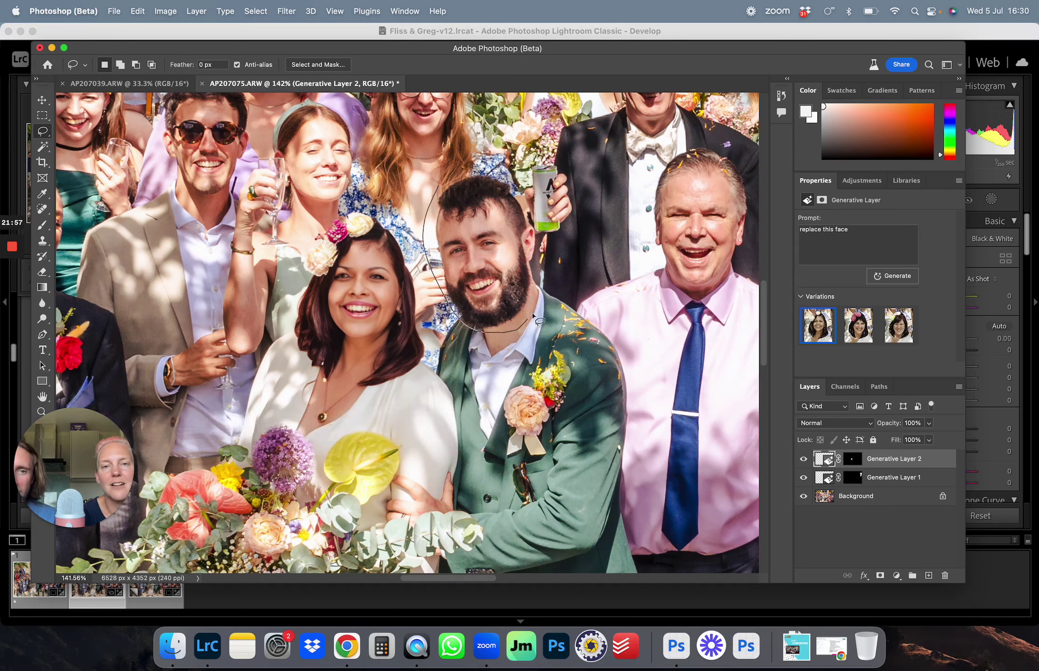
{"action": "left_click_drag", "start_coordinate": [438, 188], "coordinate": [440, 189]}
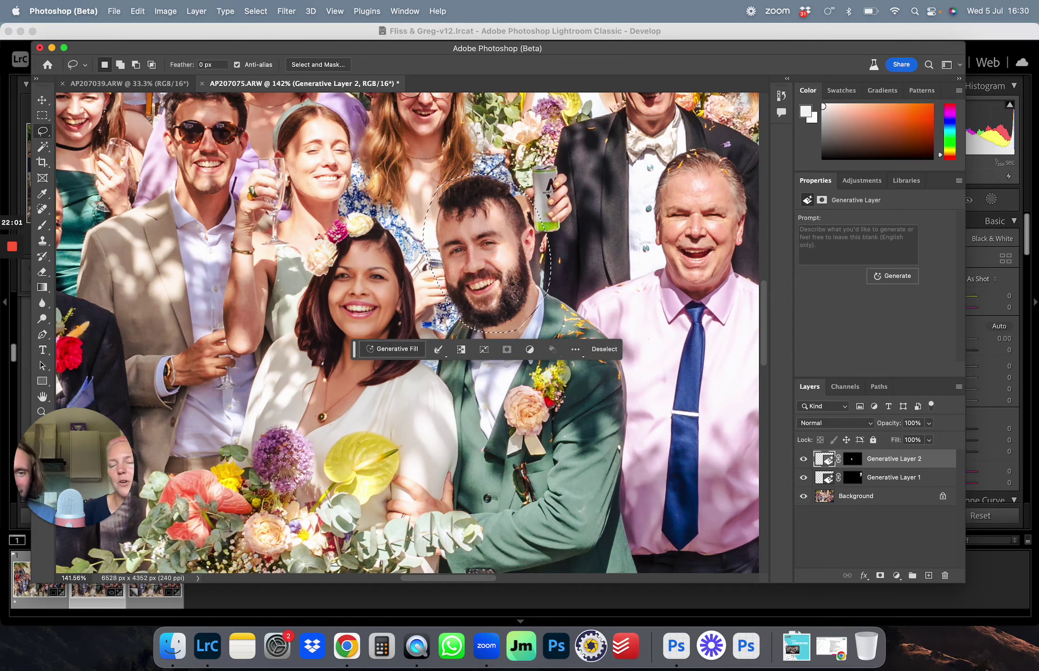
{"action": "left_click", "coordinate": [390, 350]}
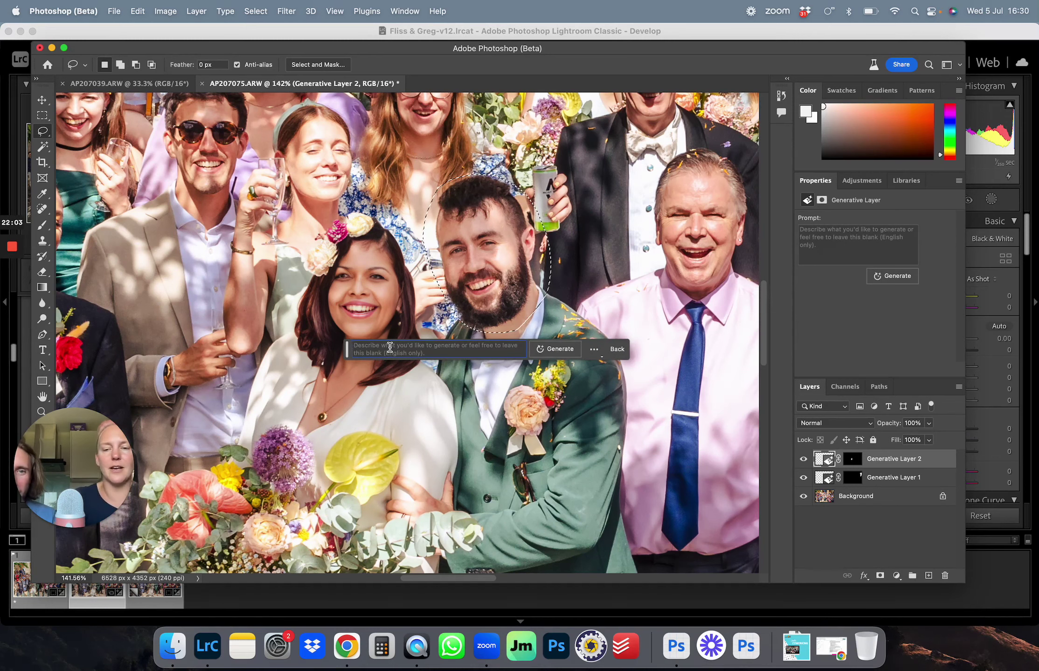
{"action": "type", "text": "replace "}
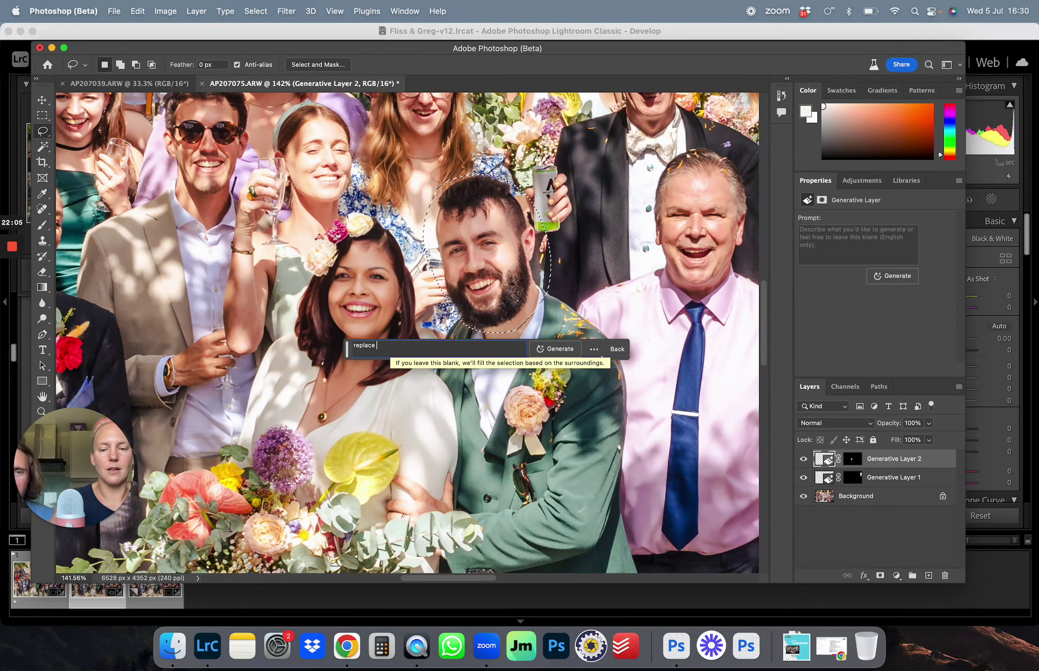
{"action": "type", "text": "this face"}
{"action": "key", "text": "Return"}
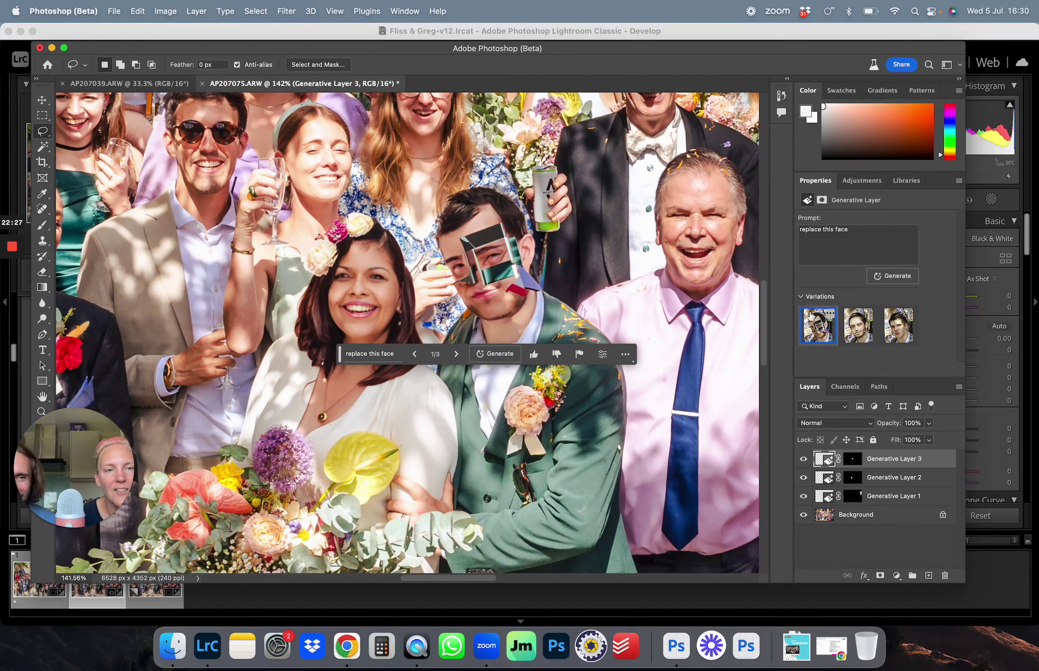
Preview the groom face variations and keep variation 2 of 3
{"action": "left_click", "coordinate": [858, 326]}
{"action": "left_click", "coordinate": [899, 333]}
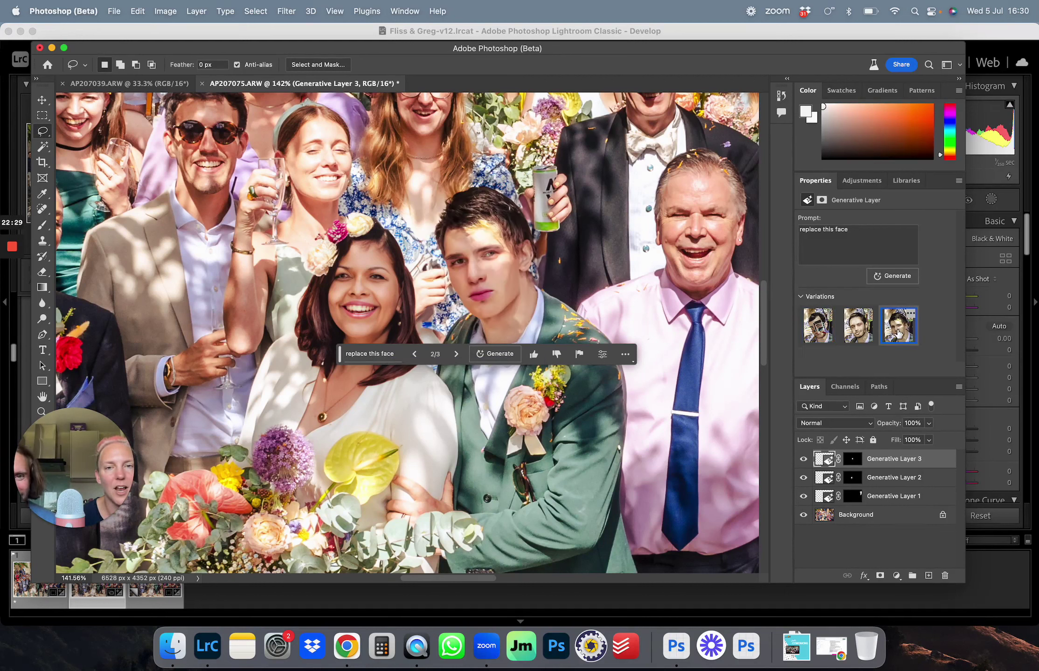
{"action": "left_click", "coordinate": [858, 326]}
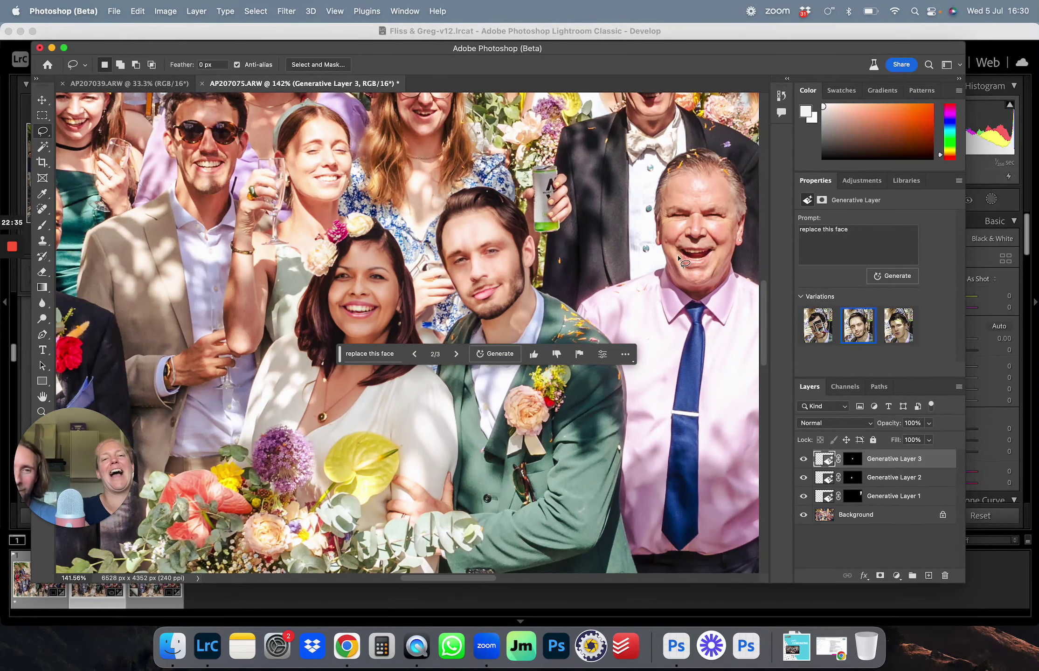
Zoom out and move the floating prompt bar off the couple with the Move tool
{"action": "scroll", "coordinate": [679, 258], "scroll_direction": "down", "scroll_amount": 8}
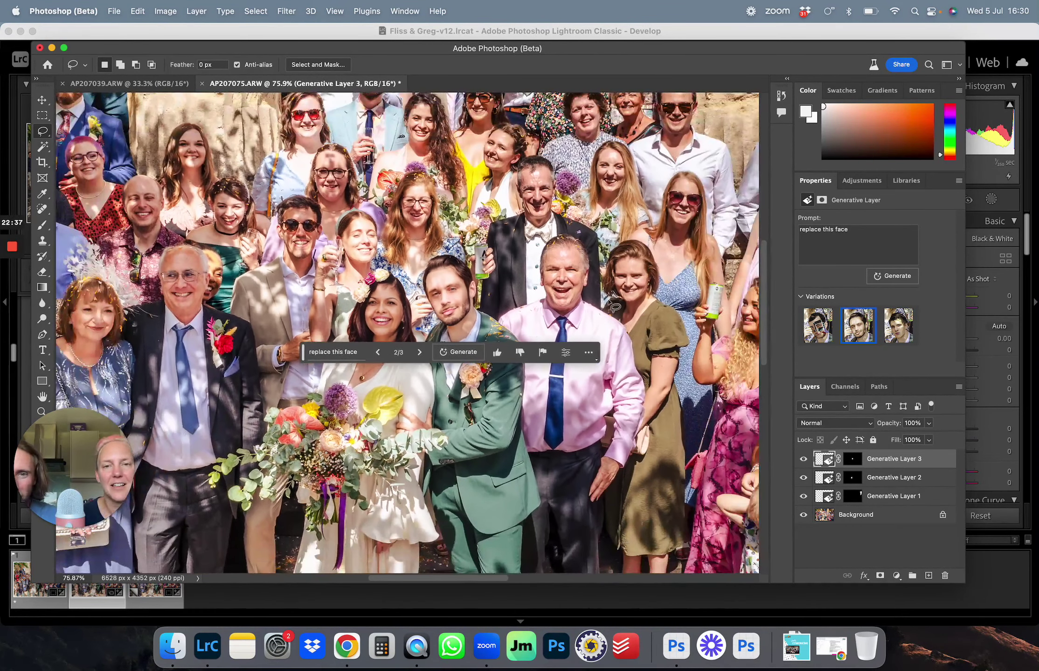
{"action": "left_click", "coordinate": [42, 101]}
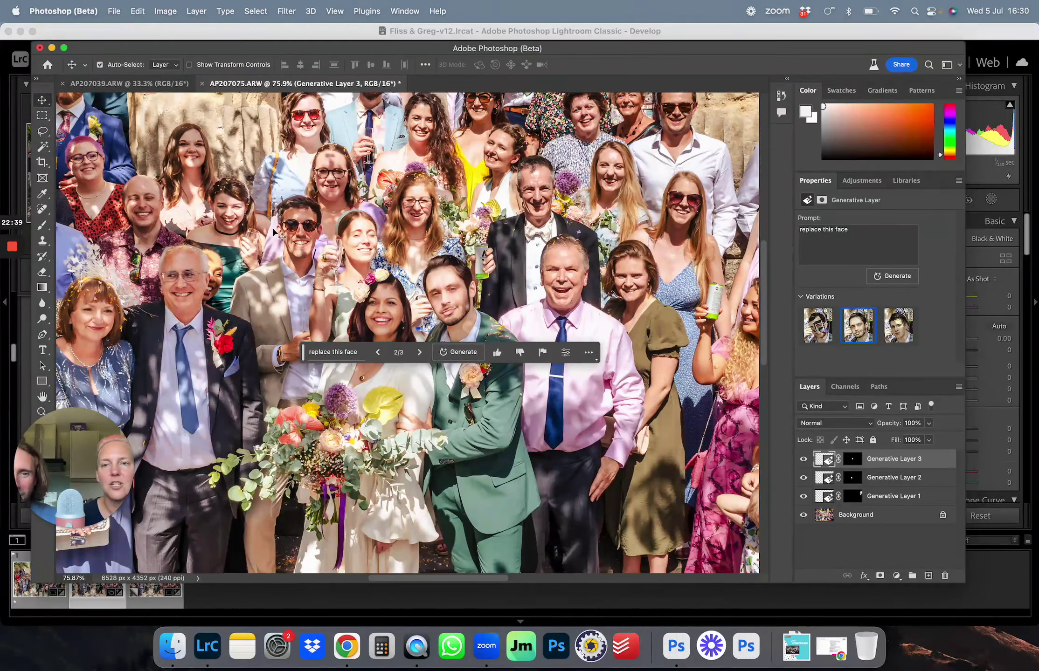
{"action": "scroll", "coordinate": [243, 304], "scroll_direction": "down", "scroll_amount": 8}
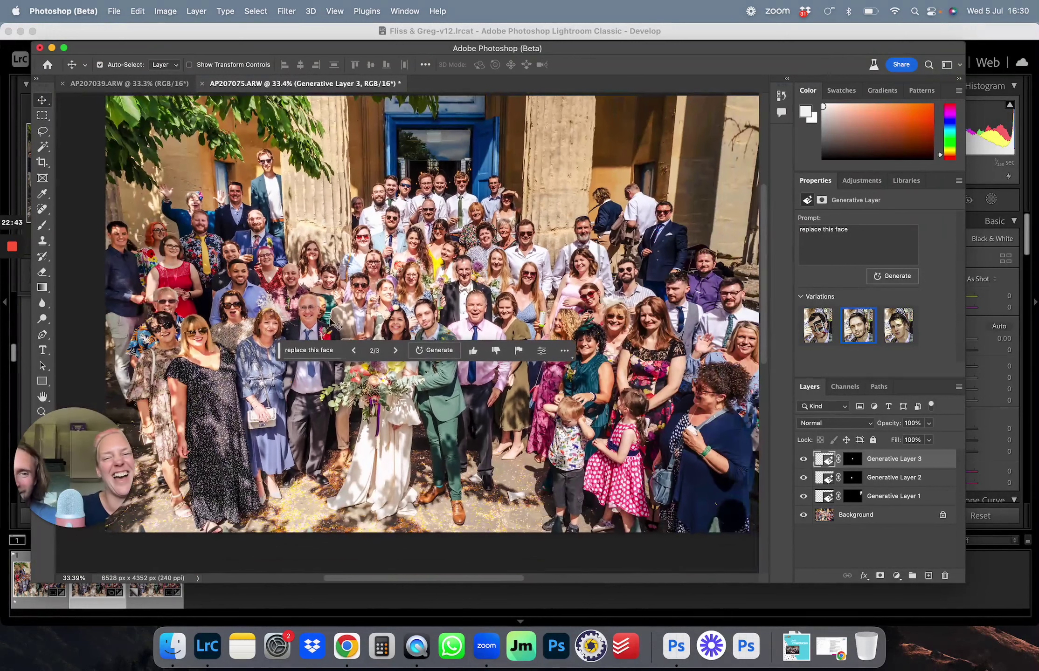
{"action": "left_click_drag", "start_coordinate": [282, 354], "coordinate": [340, 469]}
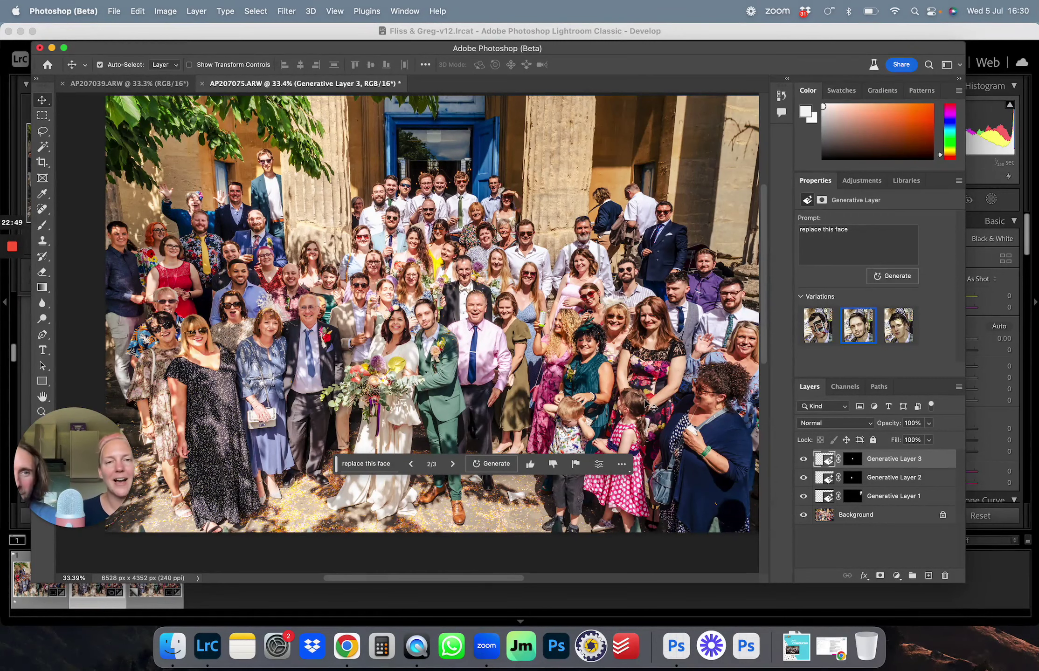
Return to Lightroom Classic and load AP207075.ARW / Copy 1 from the filmstrip
{"action": "left_click", "coordinate": [209, 602]}
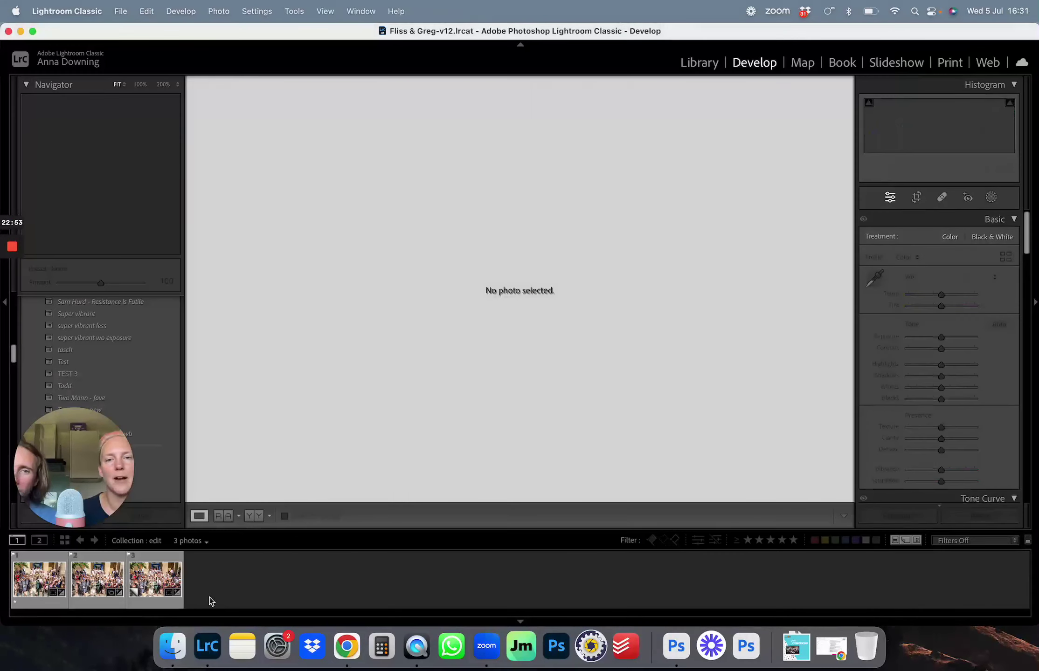
{"action": "left_click", "coordinate": [156, 591]}
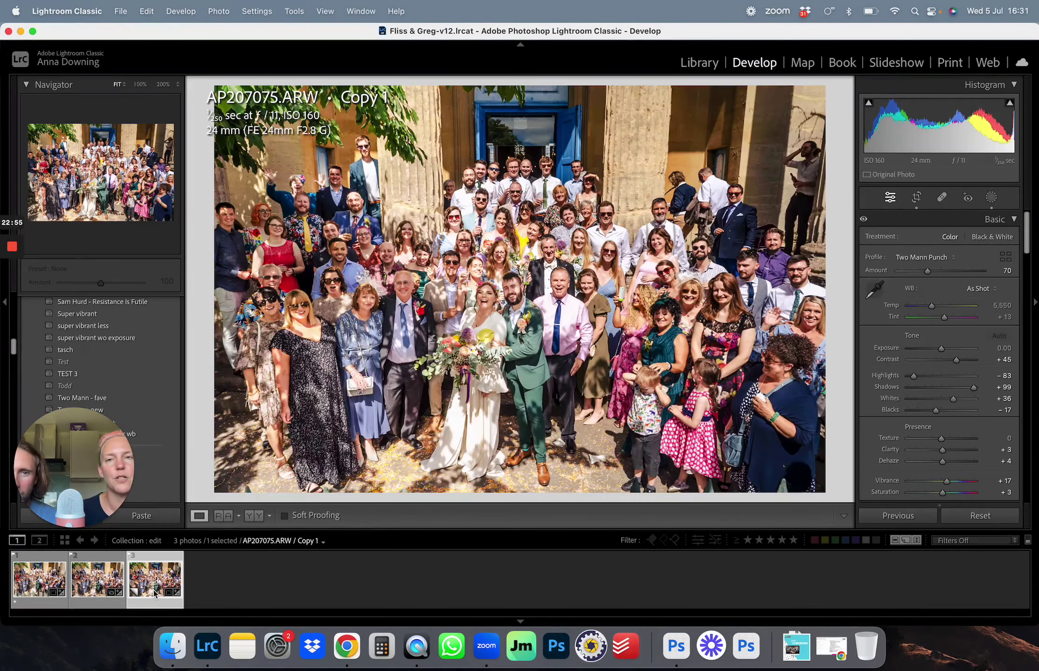